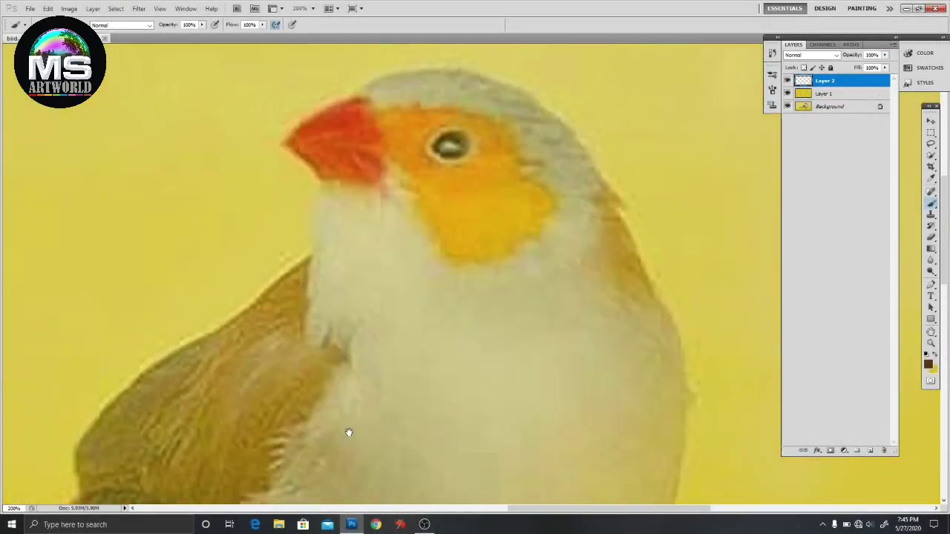
- Set an outlining brush size and trace the head, back, belly edge and legs
left_click_drag(349, 432, 345, 443)
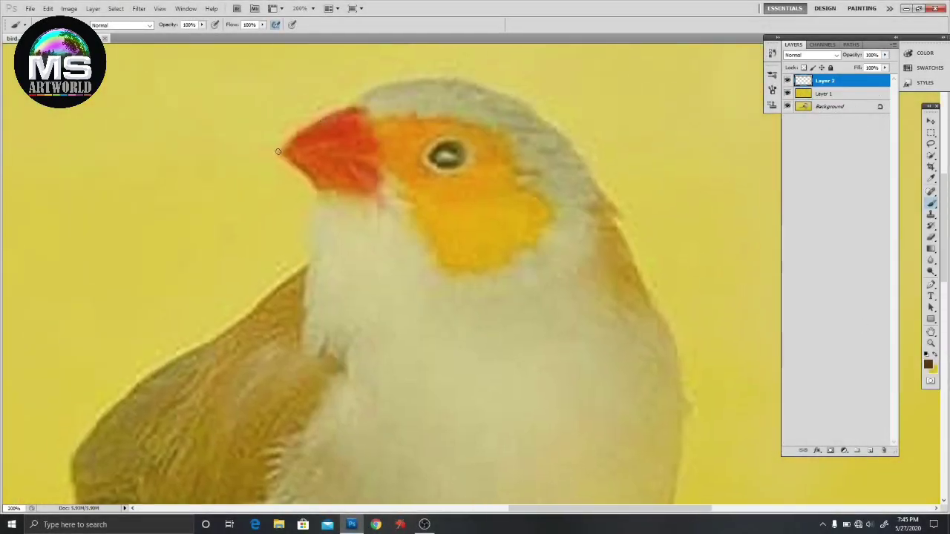
right_click(322, 193)
key("Return")
mouse_move(380, 160)
left_mouse_down()
mouse_move(451, 82)
mouse_move(549, 120)
mouse_move(665, 337)
mouse_move(542, 151)
mouse_move(519, 386)
left_mouse_up()
left_click_drag(520, 386, 623, 141)
mouse_move(567, 215)
left_mouse_down()
mouse_move(490, 334)
mouse_move(521, 341)
left_mouse_up()
mouse_move(487, 400)
left_mouse_down()
mouse_move(518, 306)
mouse_move(352, 330)
mouse_move(456, 360)
mouse_move(319, 361)
mouse_move(527, 343)
left_mouse_up()
- Trace the lower belly, the under-tail edge, the tail feathers and the tail's upper edge
mouse_move(290, 320)
left_mouse_down()
mouse_move(403, 321)
mouse_move(318, 282)
left_mouse_up()
mouse_move(256, 270)
left_mouse_down()
mouse_move(469, 242)
mouse_move(297, 327)
mouse_move(160, 355)
left_mouse_up()
left_click_drag(362, 239, 194, 331)
left_click_drag(540, 152, 415, 220)
left_click_drag(546, 200, 449, 217)
mouse_move(423, 282)
left_mouse_down()
mouse_move(638, 265)
mouse_move(231, 309)
left_mouse_up()
left_click_drag(469, 238, 254, 364)
left_click_drag(279, 285, 509, 145)
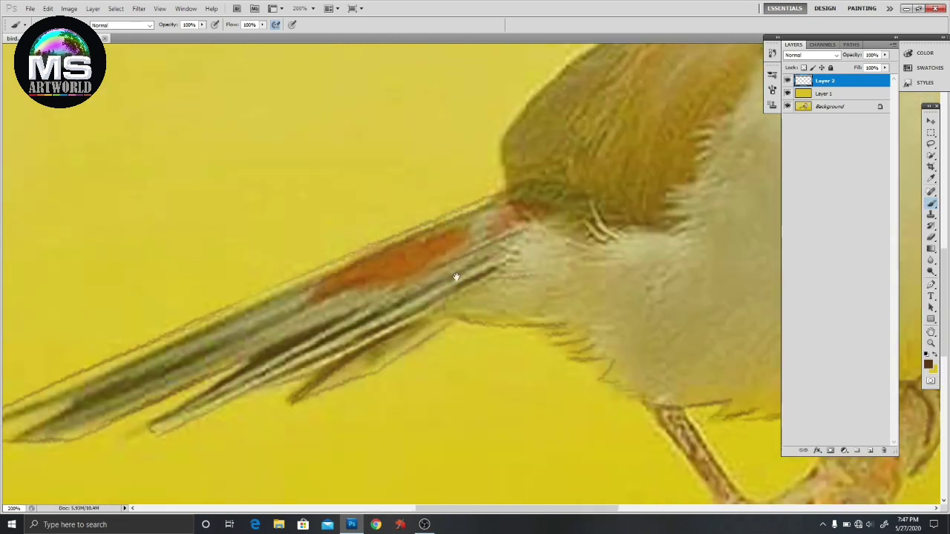
left_click_drag(456, 276, 498, 224)
mouse_move(419, 252)
left_mouse_down()
mouse_move(512, 208)
mouse_move(419, 241)
left_mouse_up()
- Outline the edge of the bird's back down to the wing
left_click_drag(512, 208, 312, 336)
left_click_drag(444, 319, 555, 290)
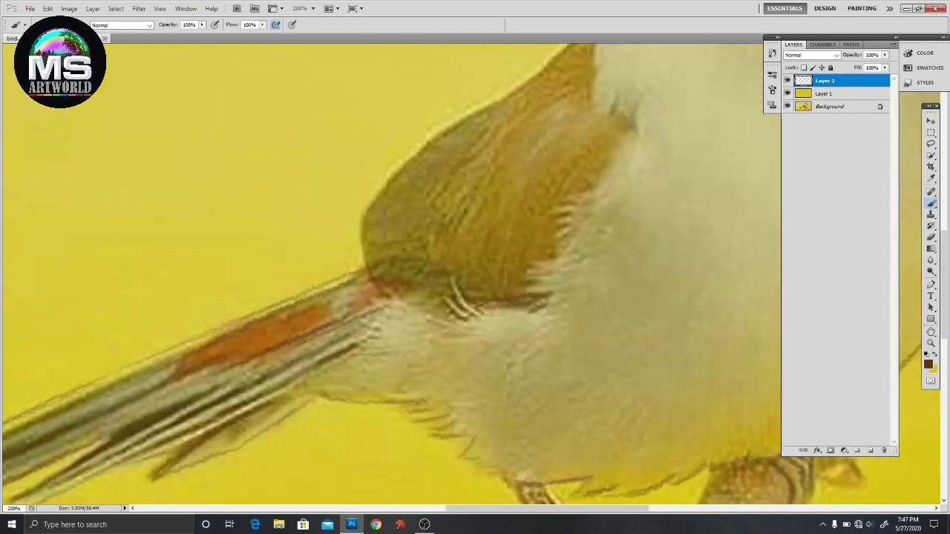
left_click_drag(333, 271, 296, 362)
mouse_move(295, 363)
left_mouse_down()
mouse_move(370, 231)
mouse_move(435, 199)
left_mouse_up()
left_click_drag(435, 199, 264, 299)
mouse_move(388, 190)
left_mouse_down()
mouse_move(371, 327)
mouse_move(475, 200)
left_mouse_up()
left_click_drag(395, 280, 439, 258)
left_click_drag(487, 351, 551, 192)
- Outline the left leg, foot and perch edge, then recentre the view on the head
left_click_drag(519, 311, 571, 323)
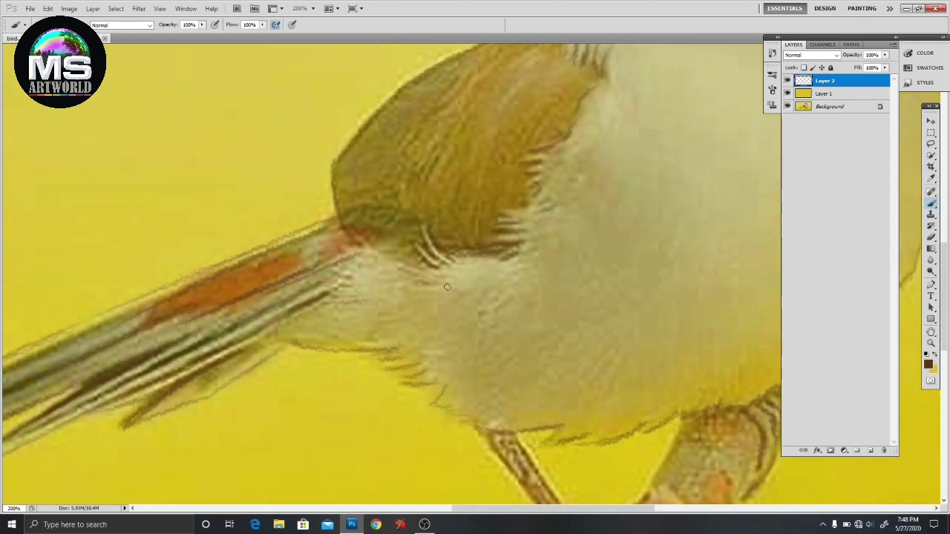
mouse_move(552, 356)
left_mouse_down()
mouse_move(375, 277)
mouse_move(382, 362)
mouse_move(371, 326)
left_mouse_up()
left_click_drag(445, 356, 420, 295)
mouse_move(451, 287)
left_mouse_down()
mouse_move(484, 348)
mouse_move(490, 282)
mouse_move(445, 253)
mouse_move(427, 178)
mouse_move(460, 74)
left_mouse_up()
left_click_drag(386, 195, 450, 172)
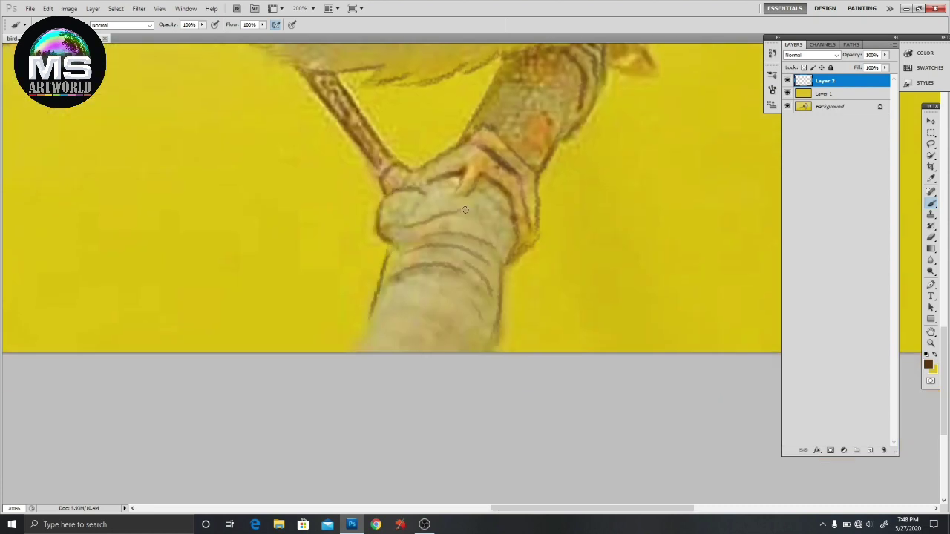
left_click_drag(590, 222, 511, 297)
mouse_move(619, 193)
left_mouse_down()
mouse_move(516, 341)
mouse_move(462, 375)
left_mouse_up()
left_click_drag(463, 185, 445, 356)
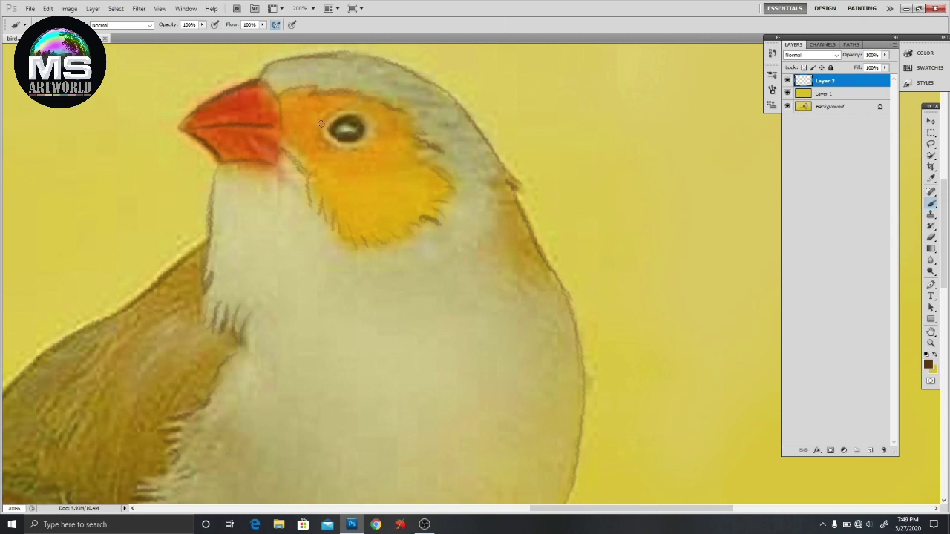
left_click_drag(430, 296, 414, 231)
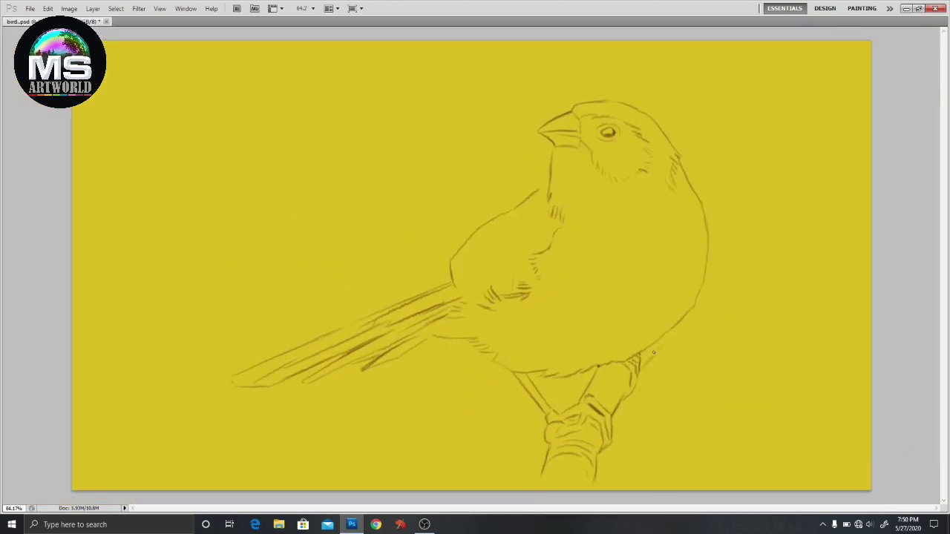
- Undo the branch-tip mark, add a curving twig, darken the branch, erase stray strokes by the foot
key("ctrl+z")
left_click_drag(805, 302, 793, 386)
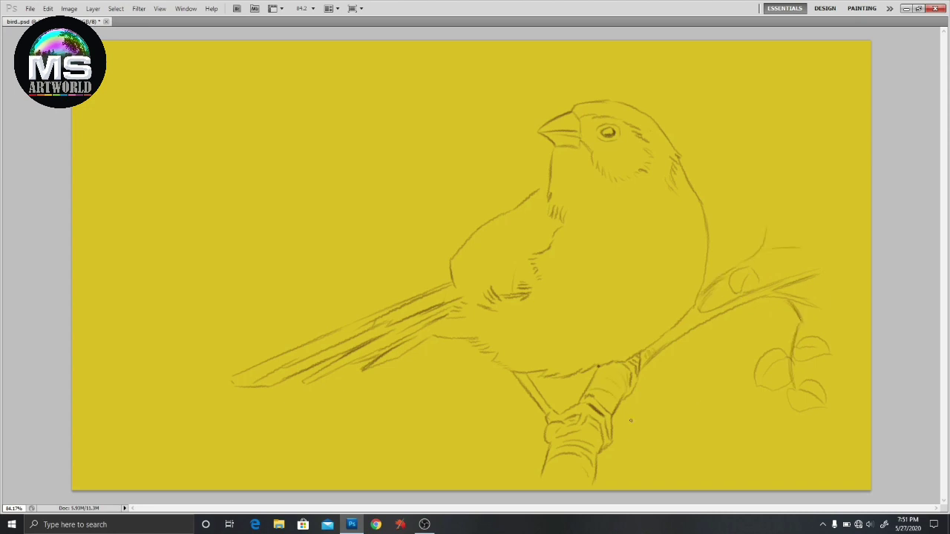
left_click_drag(728, 301, 755, 294)
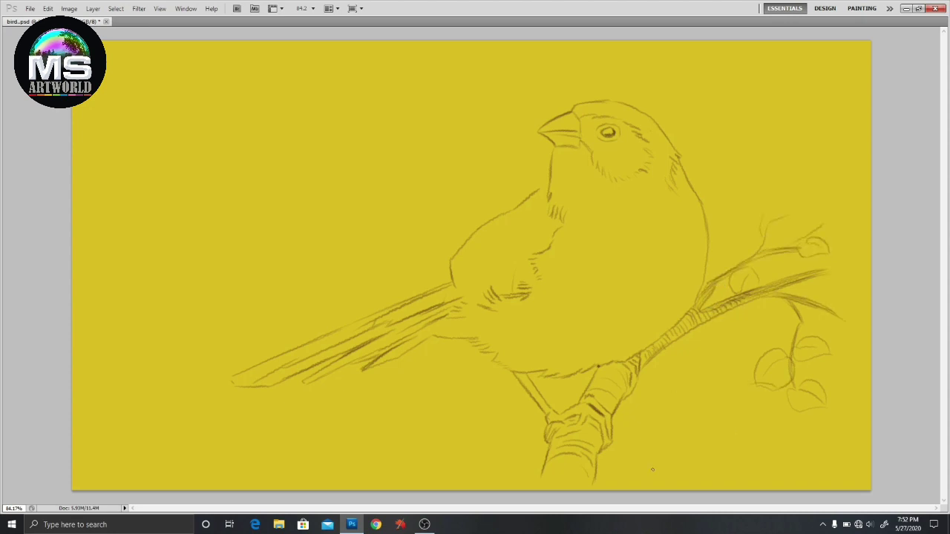
left_click_drag(532, 487, 554, 416)
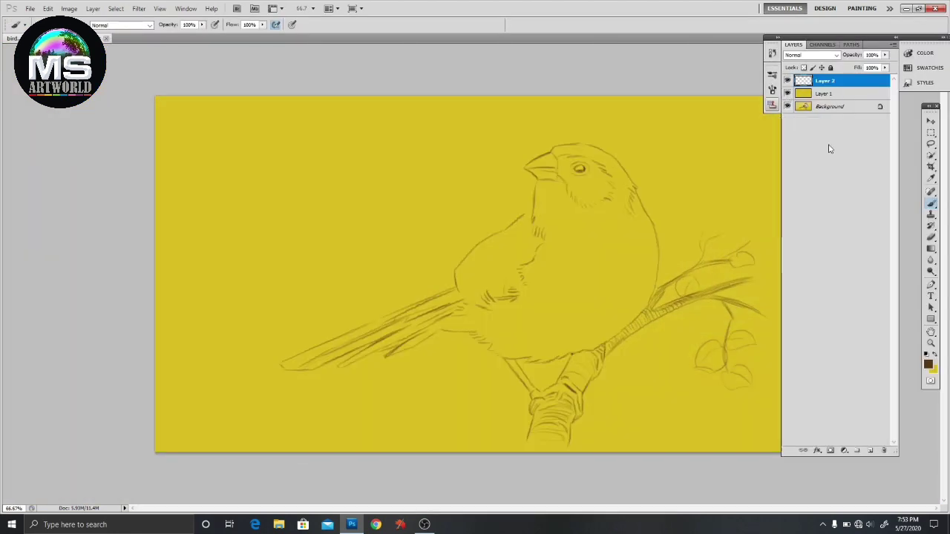
- Select the yellow fill layer and save the painting with the default options
left_click(862, 94)
key("ctrl+s")
left_click(599, 170)
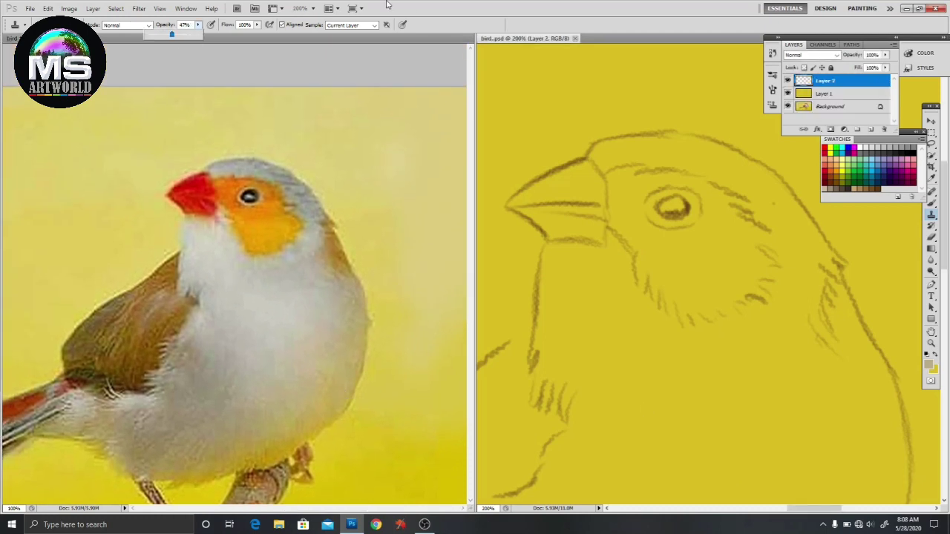
- At about 50% brush opacity, paint the beak red and fill the eye dark
left_click_drag(172, 34, 201, 35)
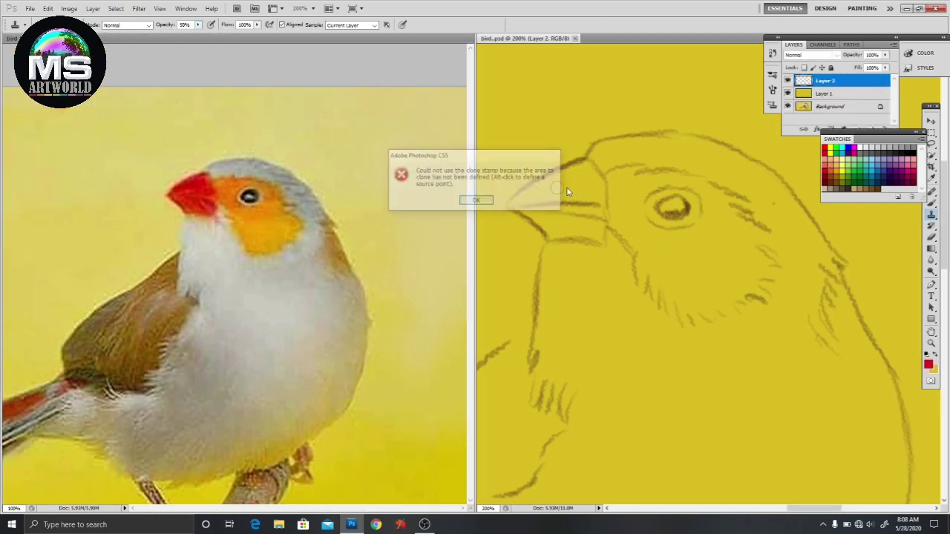
key("b")
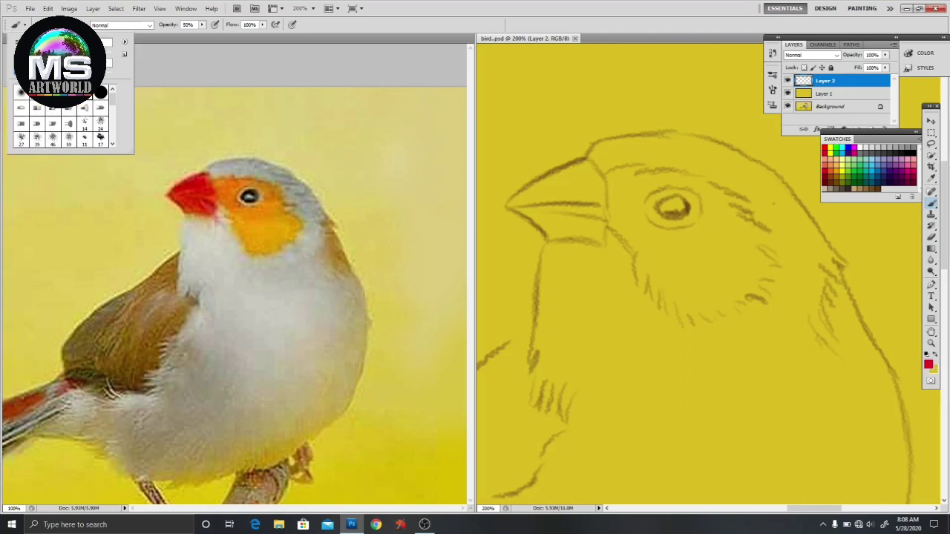
mouse_move(522, 195)
left_mouse_down()
mouse_move(525, 187)
mouse_move(520, 206)
mouse_move(610, 195)
mouse_move(586, 159)
mouse_move(531, 211)
mouse_move(601, 219)
left_mouse_up()
mouse_move(520, 212)
left_mouse_down()
mouse_move(549, 234)
mouse_move(598, 231)
mouse_move(602, 212)
mouse_move(549, 237)
mouse_move(598, 241)
left_mouse_up()
left_click_drag(512, 206, 606, 201)
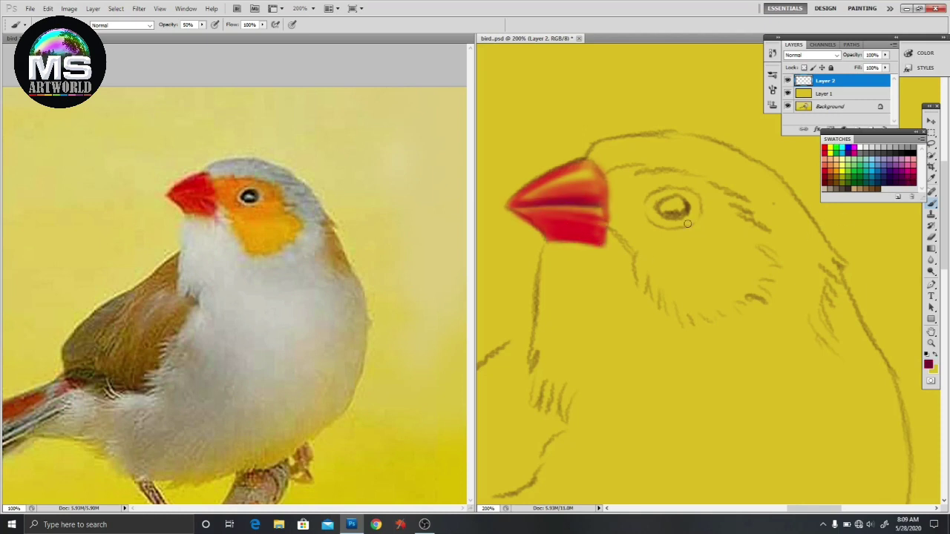
left_click_drag(512, 212, 550, 239)
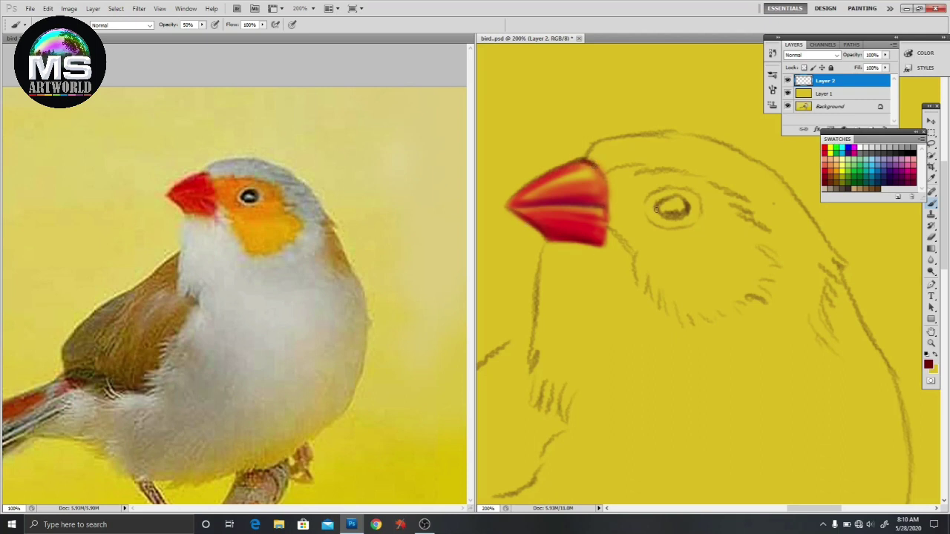
left_click_drag(661, 202, 687, 210)
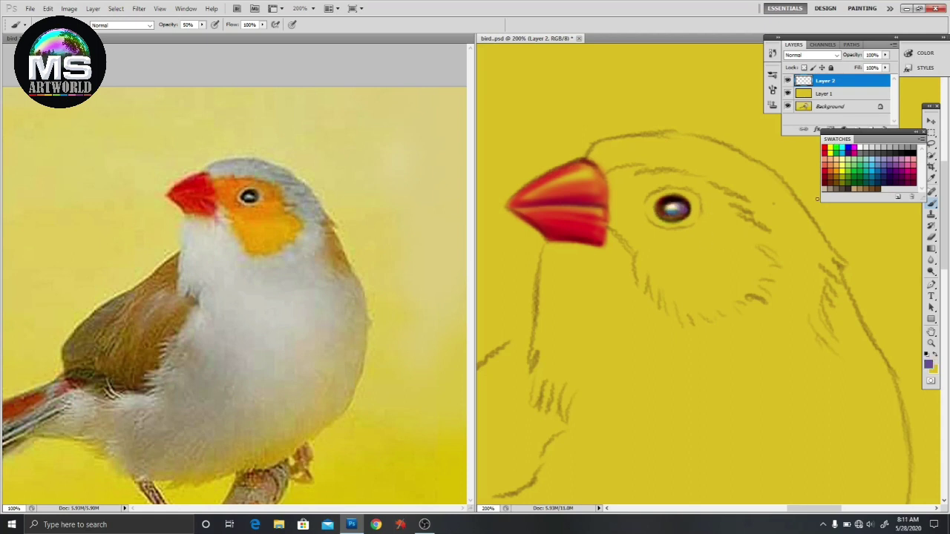
- Airbrush orange over the cheek and reddish-orange around the beak base and above the eye
mouse_move(630, 195)
left_mouse_down()
mouse_move(668, 181)
mouse_move(627, 222)
mouse_move(675, 289)
left_mouse_up()
left_click_drag(727, 245, 675, 265)
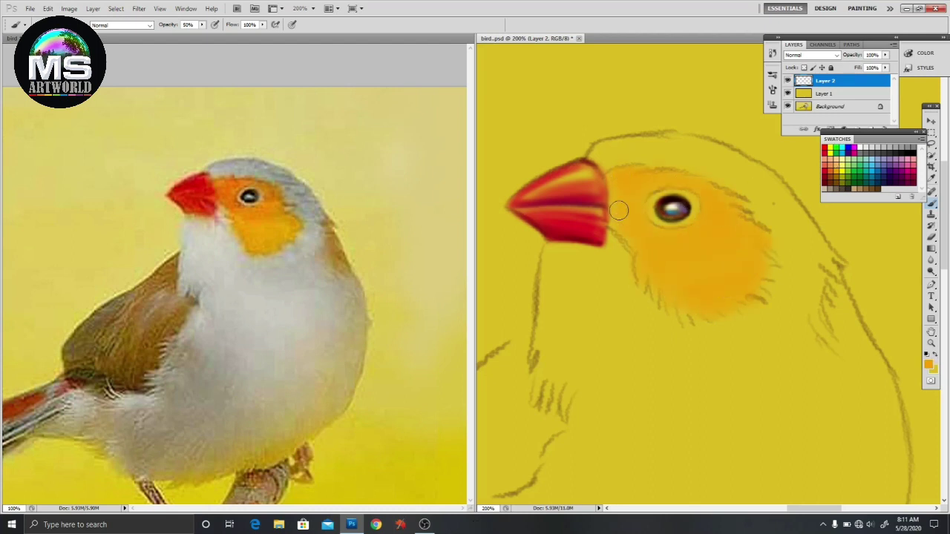
left_click(855, 187)
mouse_move(645, 176)
left_mouse_down()
mouse_move(619, 222)
mouse_move(705, 186)
mouse_move(702, 205)
left_mouse_up()
mouse_move(608, 206)
left_mouse_down()
mouse_move(596, 211)
mouse_move(646, 213)
left_mouse_up()
- Shade the top of the head, its upper-right edge and the eye rim darker orange
left_click(841, 179)
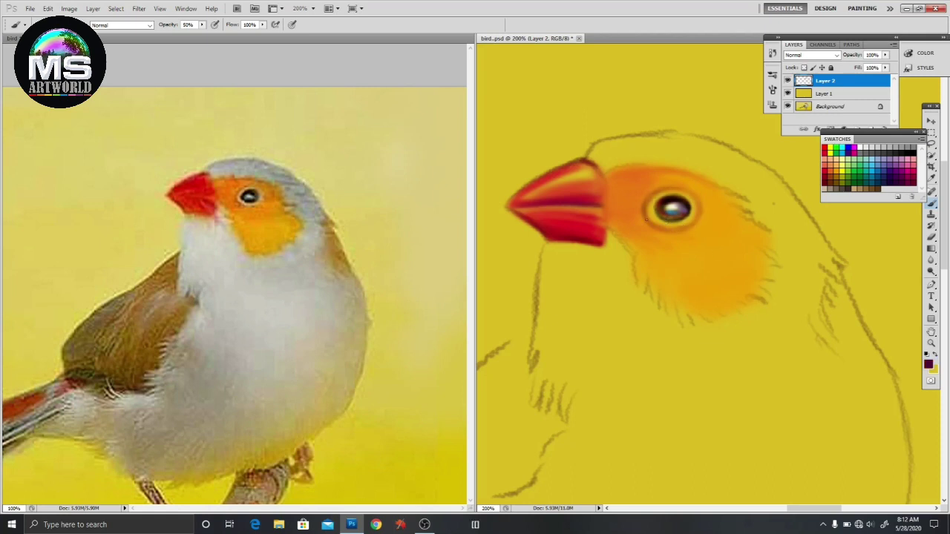
left_click_drag(629, 162, 679, 173)
left_click_drag(722, 196, 780, 221)
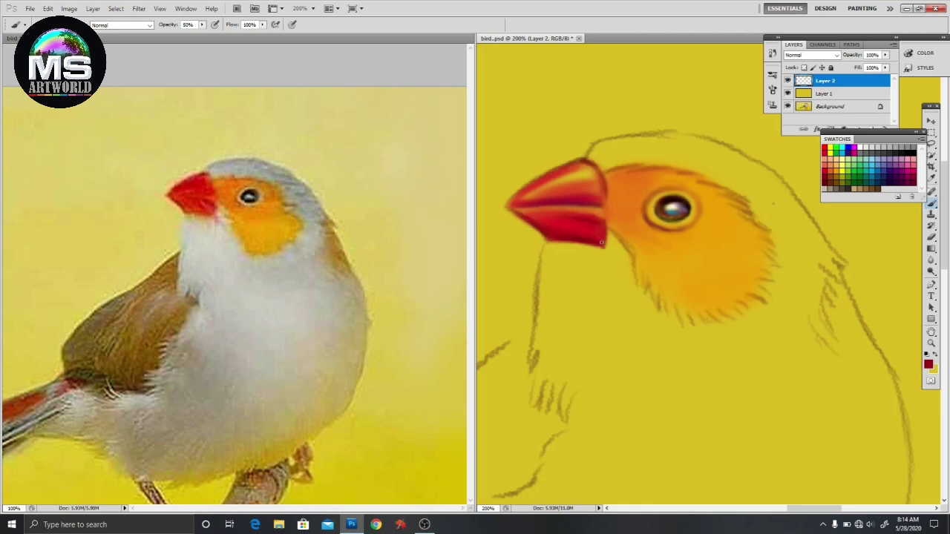
left_click_drag(667, 182, 699, 183)
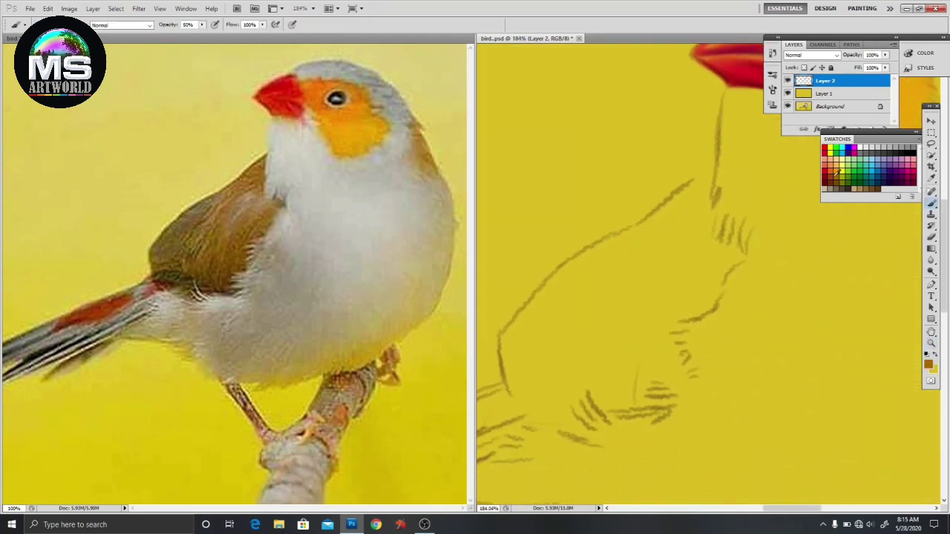
- Block in the wing shape with dark strokes and brown-and-orange streaks
left_click_drag(637, 222, 714, 167)
mouse_move(672, 215)
left_mouse_down()
mouse_move(556, 296)
mouse_move(538, 342)
mouse_move(593, 405)
mouse_move(668, 371)
mouse_move(746, 196)
mouse_move(753, 248)
mouse_move(660, 349)
mouse_move(742, 216)
mouse_move(668, 282)
left_mouse_up()
mouse_move(727, 171)
left_mouse_down()
mouse_move(653, 247)
mouse_move(746, 186)
mouse_move(616, 393)
left_mouse_up()
left_click_drag(668, 319, 586, 404)
mouse_move(668, 296)
left_mouse_down()
mouse_move(646, 361)
mouse_move(564, 400)
left_mouse_up()
- Fill the lower-left wing with translucent brown, streak the middle, and tint the lower wing green
left_click_drag(557, 357, 707, 216)
left_click_drag(593, 260, 542, 356)
mouse_move(668, 222)
left_mouse_down()
mouse_move(576, 289)
mouse_move(564, 386)
mouse_move(720, 186)
left_mouse_up()
left_click_drag(549, 308, 594, 259)
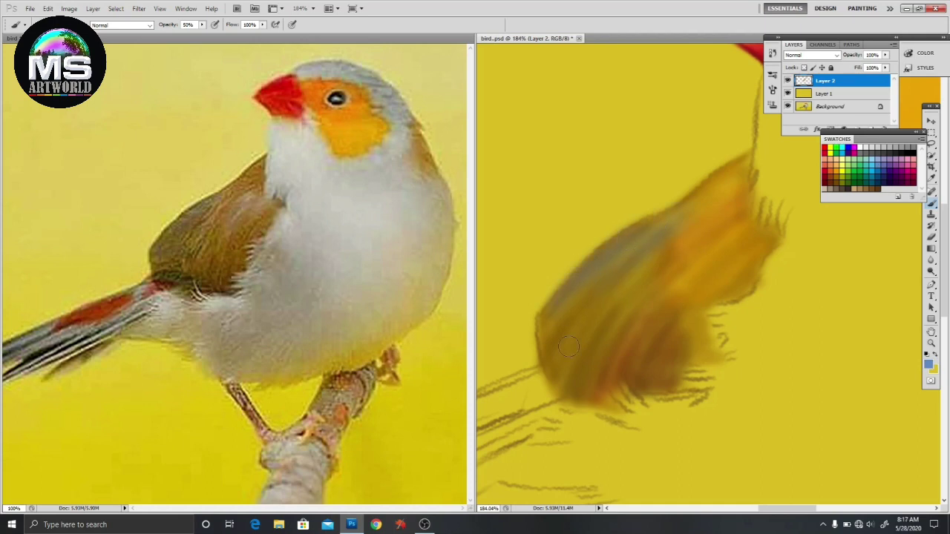
mouse_move(594, 378)
left_mouse_down()
mouse_move(629, 397)
mouse_move(653, 354)
mouse_move(713, 311)
left_mouse_up()
- Paint dark brown on the lower-right wing and around the green patch
left_click(880, 184)
left_click_drag(638, 349, 723, 282)
mouse_move(653, 308)
left_mouse_down()
mouse_move(726, 281)
mouse_move(627, 347)
left_mouse_up()
left_click_drag(710, 331, 693, 360)
mouse_move(618, 379)
left_mouse_down()
mouse_move(627, 402)
mouse_move(592, 426)
left_mouse_up()
- Add dark feather strokes along the wing's lower edge and darken its left edge
left_click(185, 238, "ctrl")
left_click_drag(655, 441, 633, 374)
mouse_move(672, 315)
left_mouse_down()
mouse_move(634, 303)
mouse_move(620, 334)
left_mouse_up()
mouse_move(657, 261)
left_mouse_down()
mouse_move(697, 247)
mouse_move(697, 276)
left_mouse_up()
mouse_move(668, 237)
left_mouse_down()
mouse_move(731, 195)
mouse_move(626, 263)
left_mouse_up()
left_click_drag(540, 229, 563, 291)
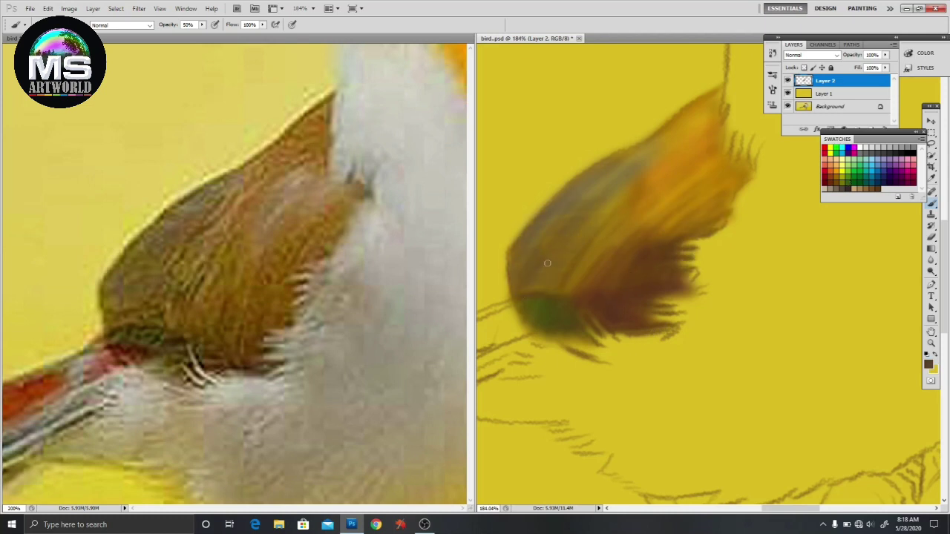
- Switch brush preset with airbrush build-up, shade the upper-left wing grey, and zoom out to the tail
left_click(22, 24)
left_click(276, 24)
left_click_drag(513, 252, 611, 165)
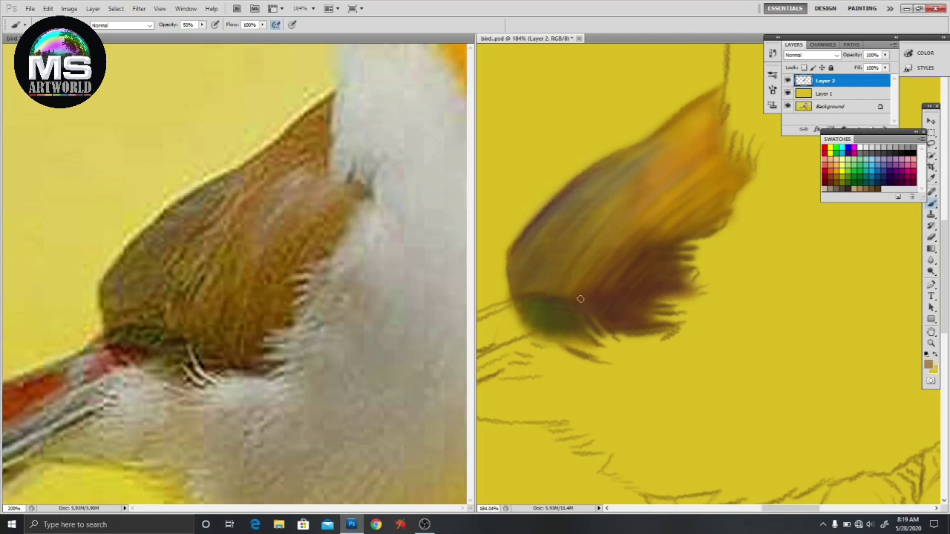
scroll(677, 253, "down", 3)
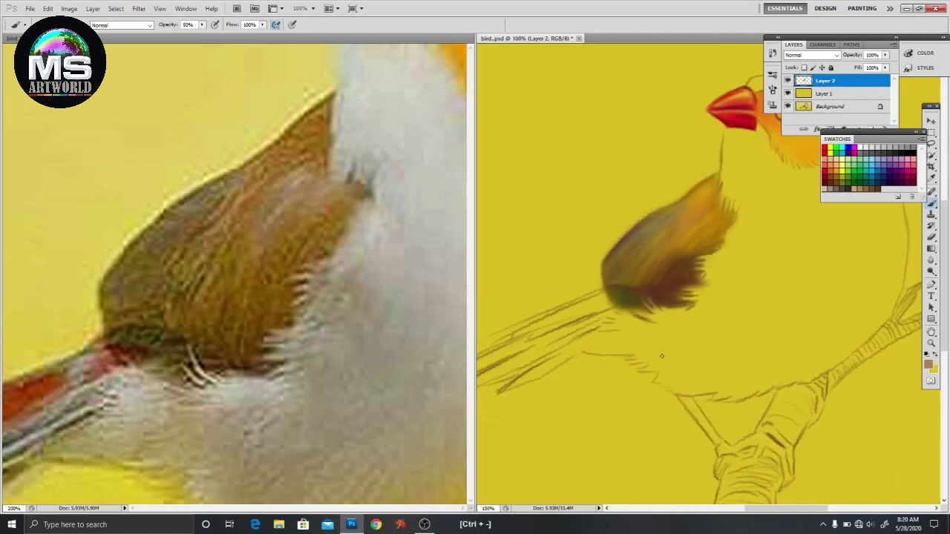
left_click_drag(742, 312, 831, 388)
scroll(244, 297, "down", 3)
mouse_move(252, 475)
left_mouse_down()
mouse_move(289, 430)
mouse_move(391, 395)
left_mouse_up()
- At full opacity in darker brown, paint dark lines along the lower tail feathers
mouse_move(693, 388)
left_mouse_down()
mouse_move(688, 362)
mouse_move(572, 422)
left_mouse_up()
left_click(855, 182)
key("0")
left_click_drag(638, 393, 735, 343)
left_click_drag(486, 411, 740, 310)
key("ctrl+alt+z")
left_click_drag(494, 431, 586, 381)
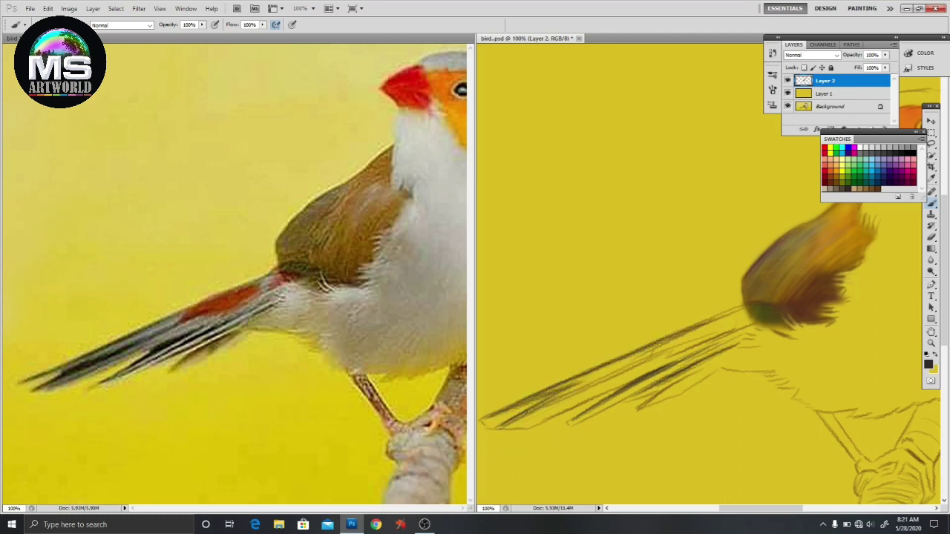
left_click_drag(513, 423, 665, 358)
left_click_drag(646, 409, 711, 367)
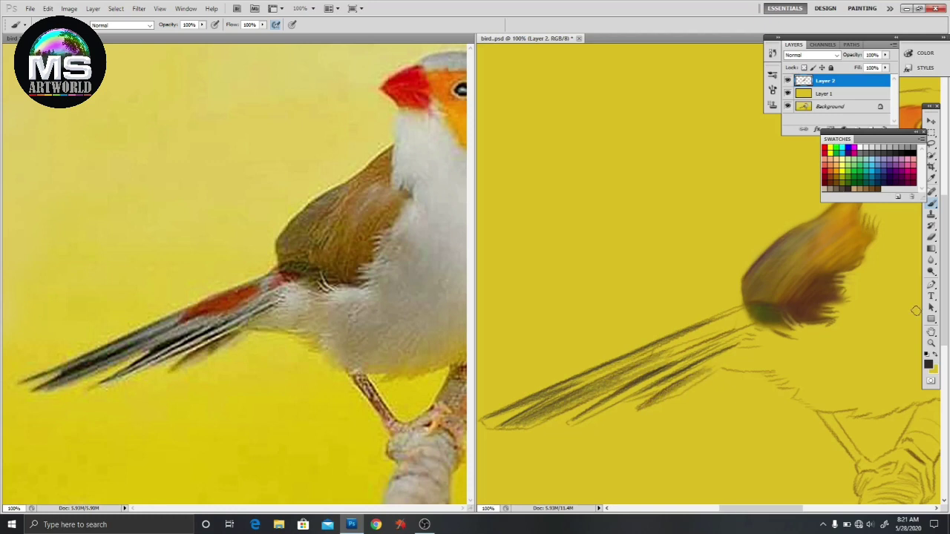
left_click_drag(669, 398, 750, 345)
- Paint a red-orange patch on the upper tail and a thin dark strand beside it
left_click(831, 172)
left_click_drag(653, 347, 735, 315)
left_click_drag(619, 368, 738, 319)
left_click_drag(649, 360, 751, 319)
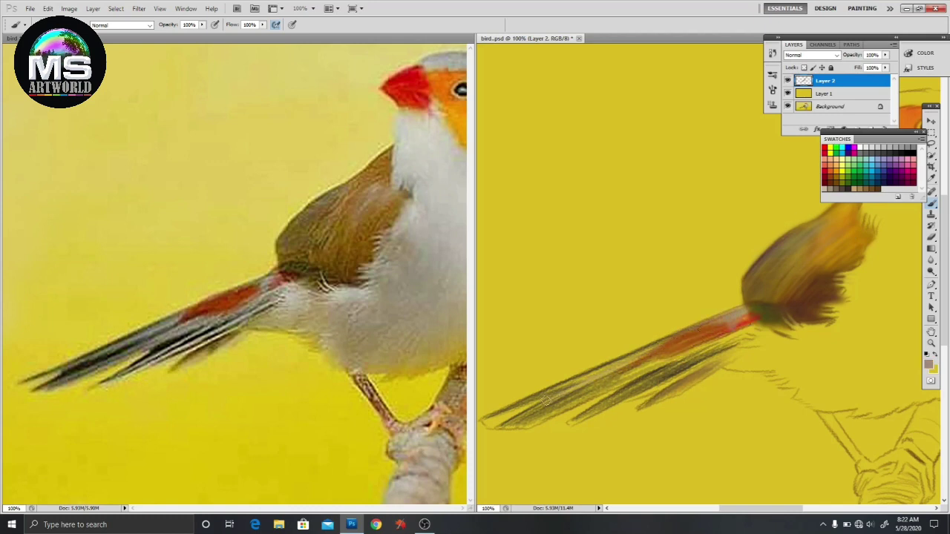
left_click_drag(648, 398, 687, 380)
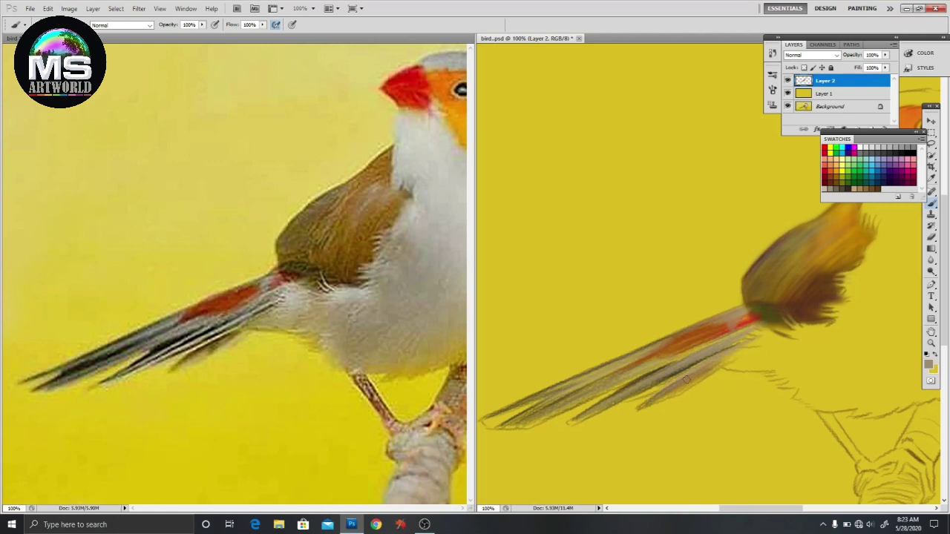
- Paint thin black strands along the lower tail and the red tail feathers
key("d")
left_click_drag(668, 367, 586, 412)
mouse_move(697, 352)
left_mouse_down()
mouse_move(530, 427)
mouse_move(505, 425)
left_mouse_up()
left_click_drag(653, 361, 508, 427)
left_click_drag(606, 380, 714, 336)
left_click_drag(642, 362, 697, 330)
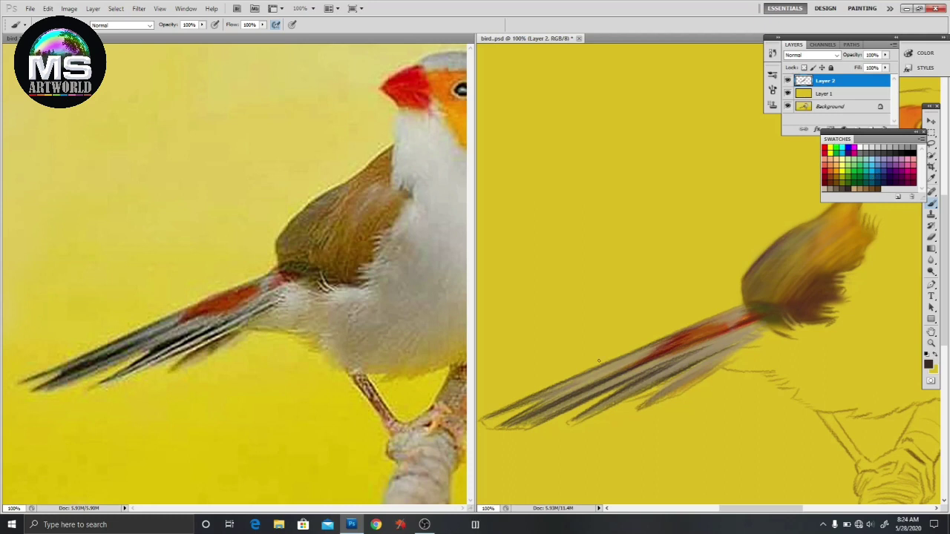
- Darken the tail's upper edge and add more dark strands toward the body
left_click_drag(537, 397, 609, 357)
left_click_drag(528, 407, 616, 367)
left_click_drag(571, 392, 652, 351)
left_click_drag(572, 421, 756, 334)
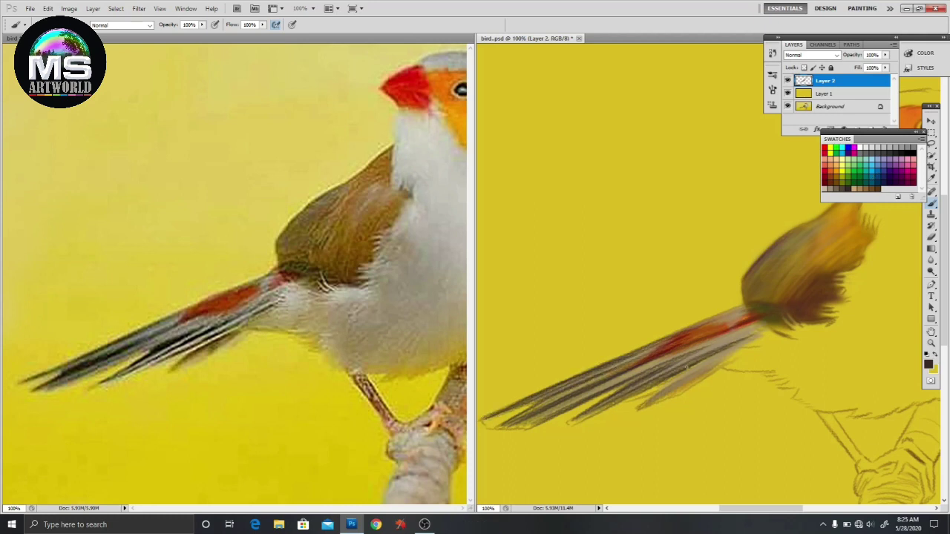
left_click_drag(646, 405, 739, 346)
left_click_drag(677, 382, 758, 334)
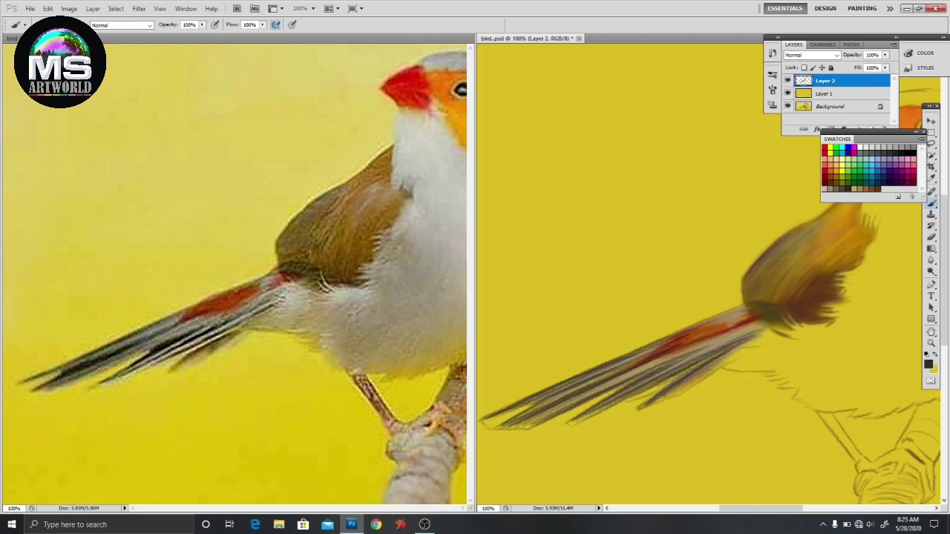
left_click_drag(605, 403, 675, 364)
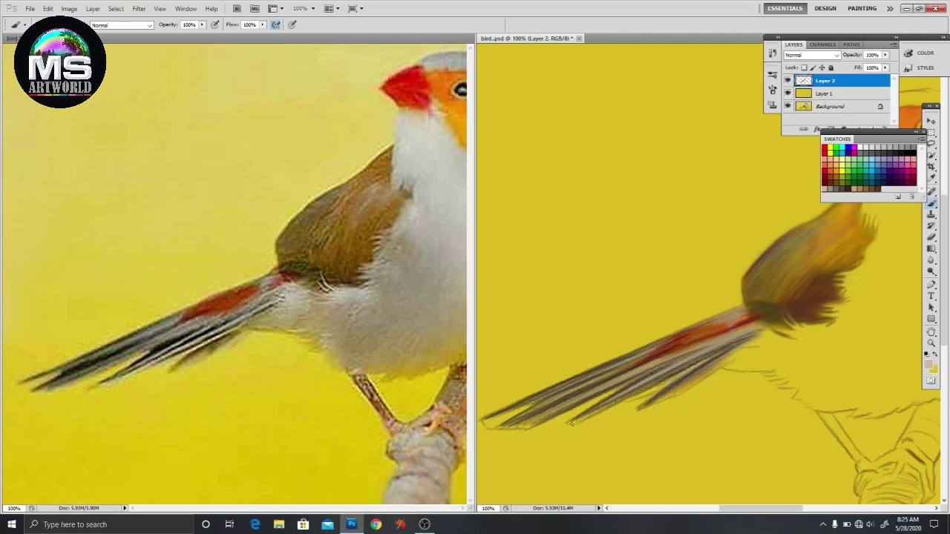
- Lighten lower tail strands and brush light blue highlights across the tail feathers
left_click_drag(528, 402, 637, 355)
left_click(880, 164)
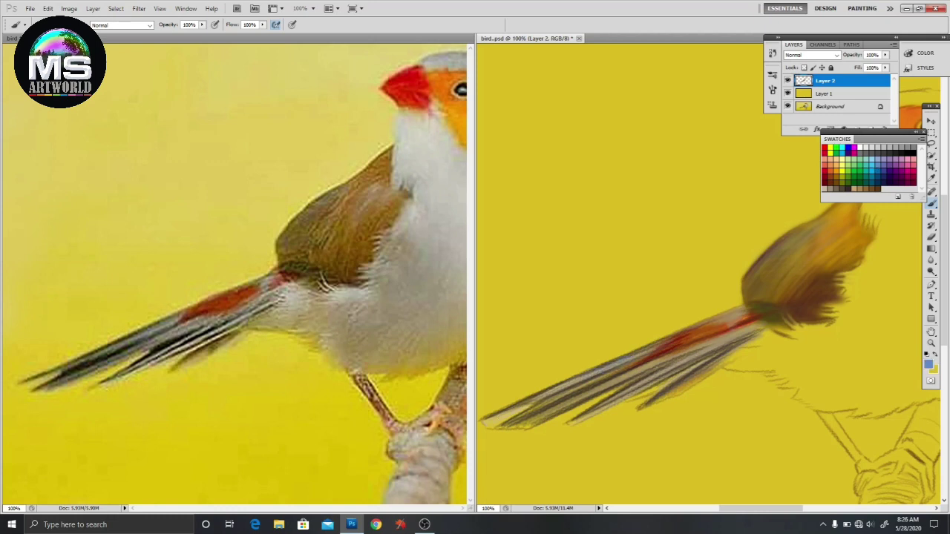
left_click_drag(673, 367, 763, 323)
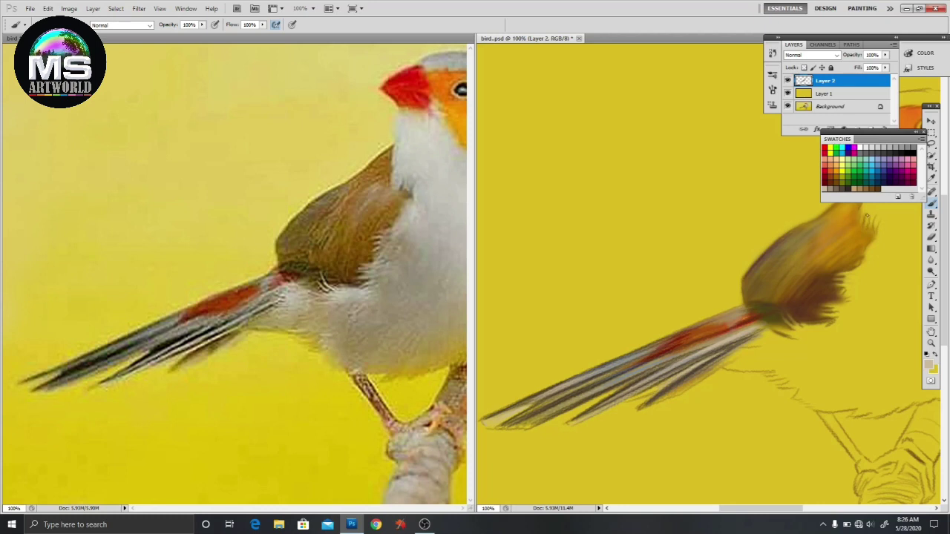
mouse_move(613, 379)
left_mouse_down()
mouse_move(662, 363)
mouse_move(590, 383)
mouse_move(647, 356)
left_mouse_up()
- Add dark grey and blue-grey strands along the tail and darken its tip
left_click(888, 149)
mouse_move(537, 408)
left_mouse_down()
mouse_move(653, 353)
mouse_move(602, 377)
mouse_move(644, 359)
left_mouse_up()
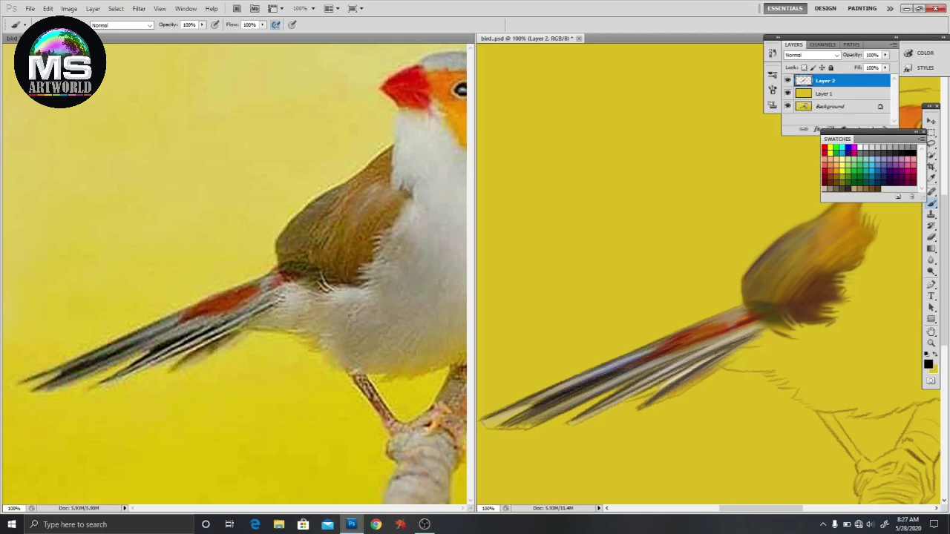
left_click_drag(701, 346, 616, 387)
left_click_drag(754, 335, 664, 389)
left_click_drag(528, 402, 705, 321)
left_click_drag(493, 427, 549, 406)
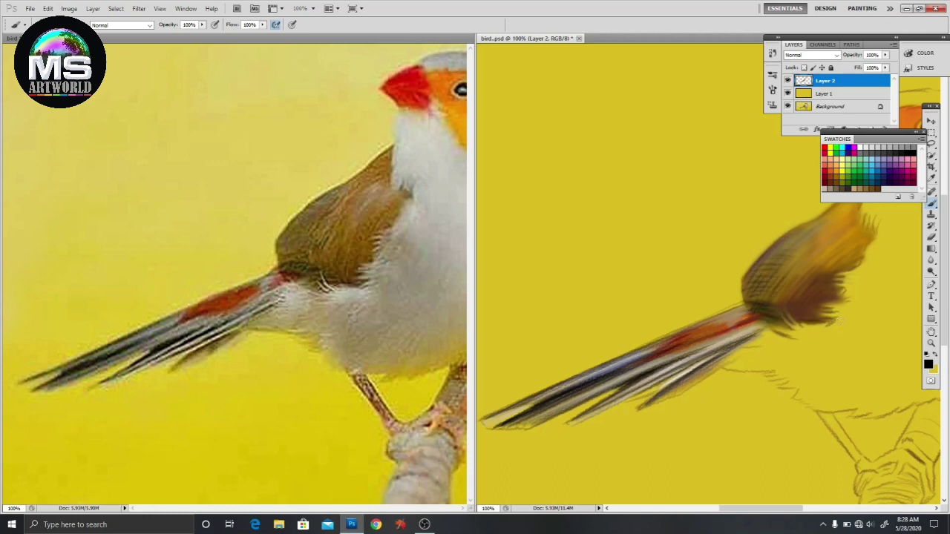
scroll(772, 401, "down", 2)
- Step back three wing strokes and repaint dark feather edges along the wing's right side
scroll(771, 401, "up", 3)
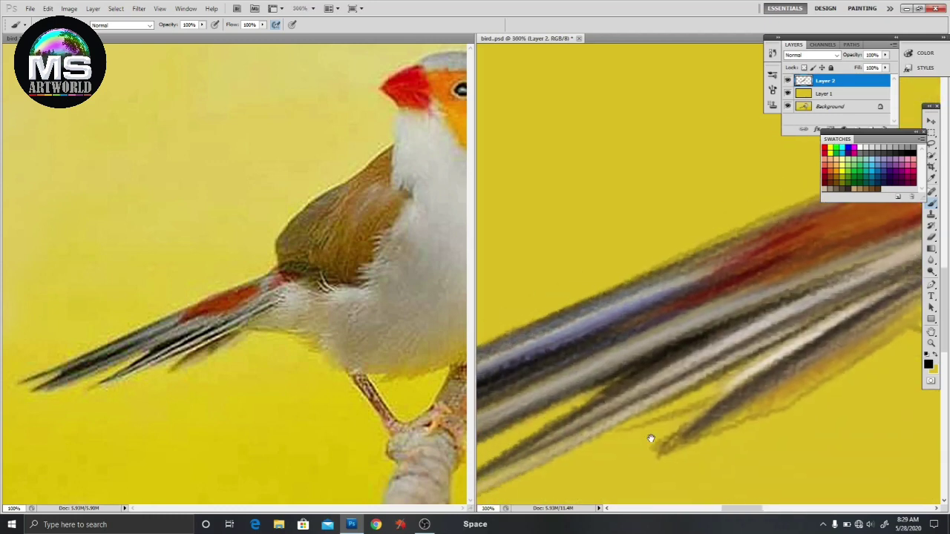
key("ctrl+alt+z")
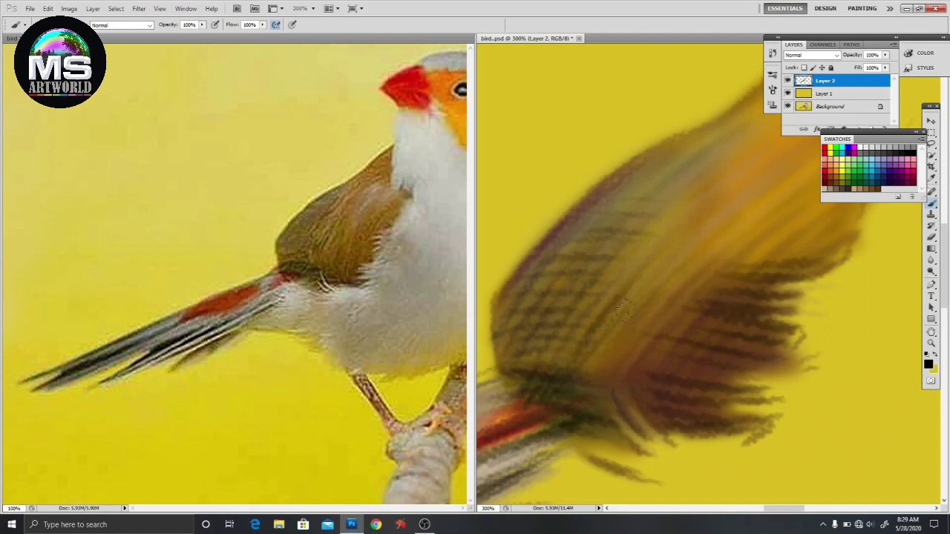
key("ctrl+alt+z")
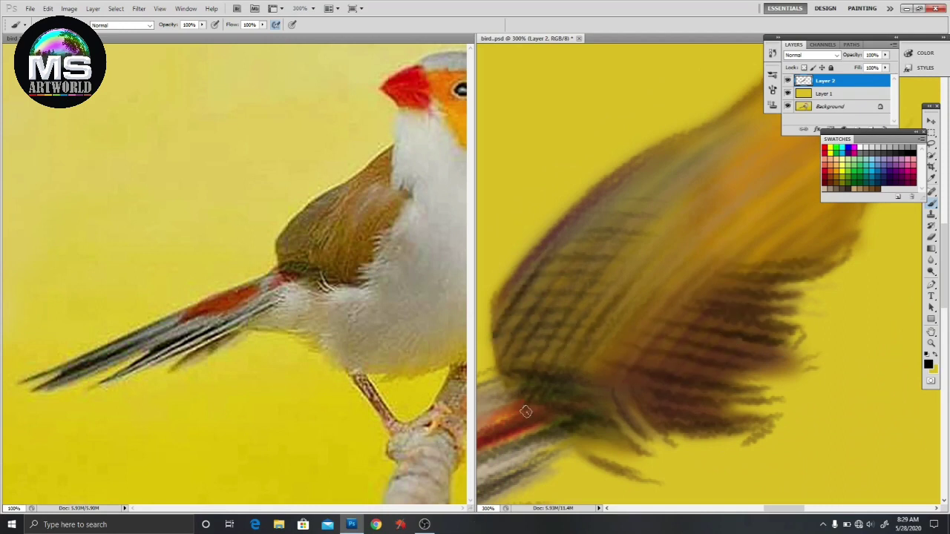
key("ctrl+alt+z")
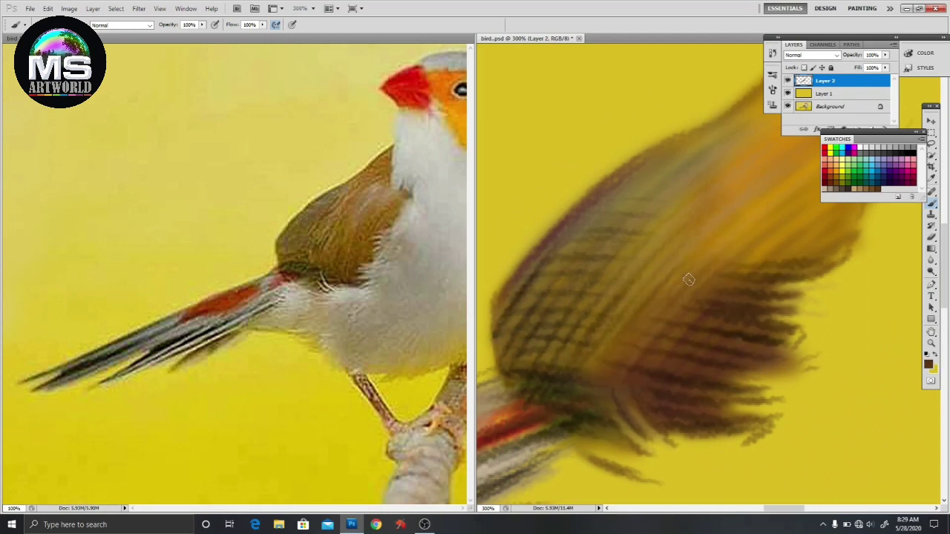
mouse_move(763, 225)
left_mouse_down()
mouse_move(631, 316)
mouse_move(690, 318)
left_mouse_up()
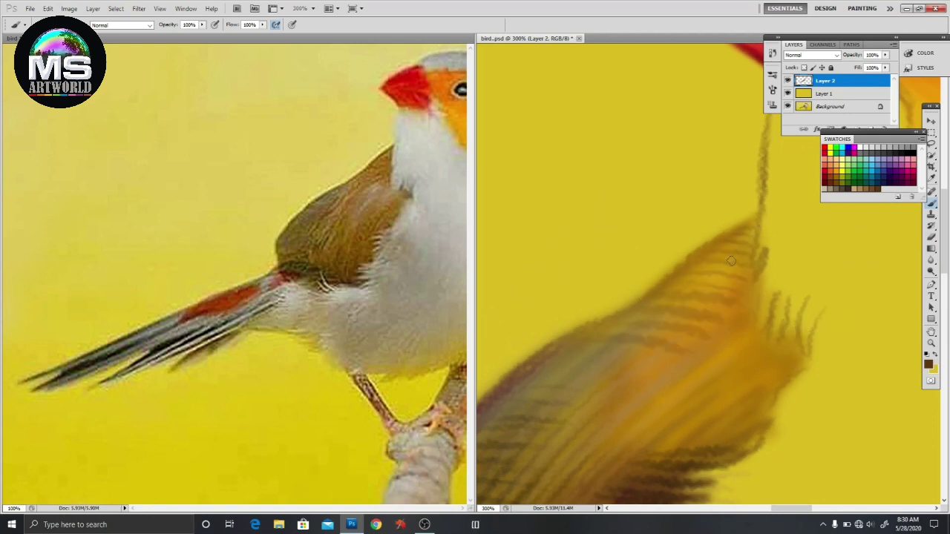
mouse_move(788, 306)
left_mouse_down()
mouse_move(772, 350)
mouse_move(784, 382)
mouse_move(746, 432)
left_mouse_up()
mouse_move(771, 395)
left_mouse_down()
mouse_move(713, 431)
mouse_move(717, 460)
left_mouse_up()
- Reframe the whole bird at 100%, save the painting, and begin a light stroke on the crown
key("ctrl+1")
left_click_drag(473, 419, 341, 431)
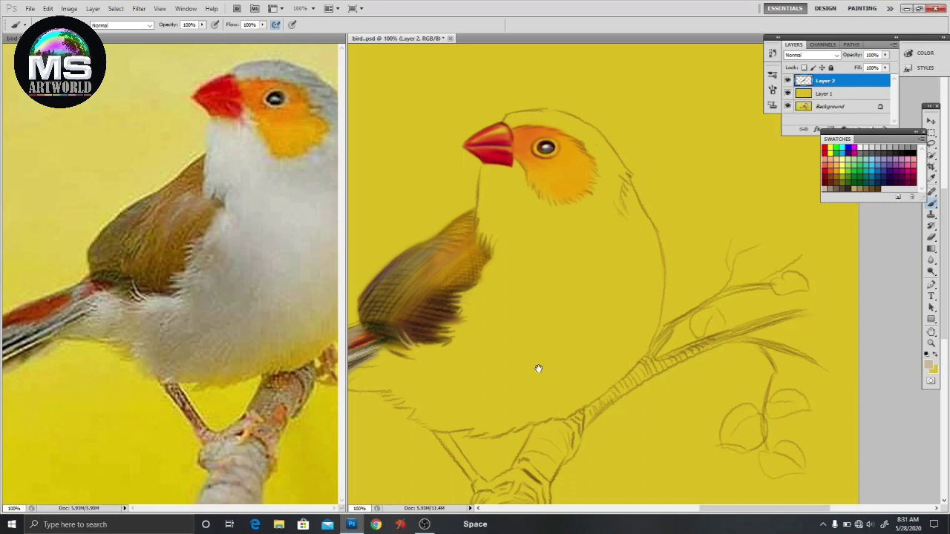
left_click_drag(538, 368, 594, 359)
key("ctrl+s")
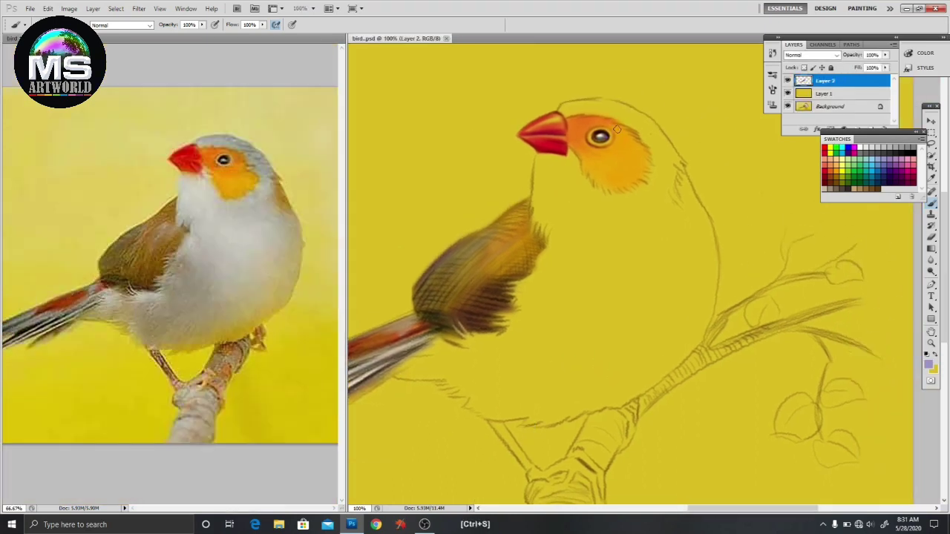
left_click_drag(592, 108, 569, 103)
- Lower brush opacity to about 50% and paint light bluish tones on the back of the head and under the belly
left_click(23, 25)
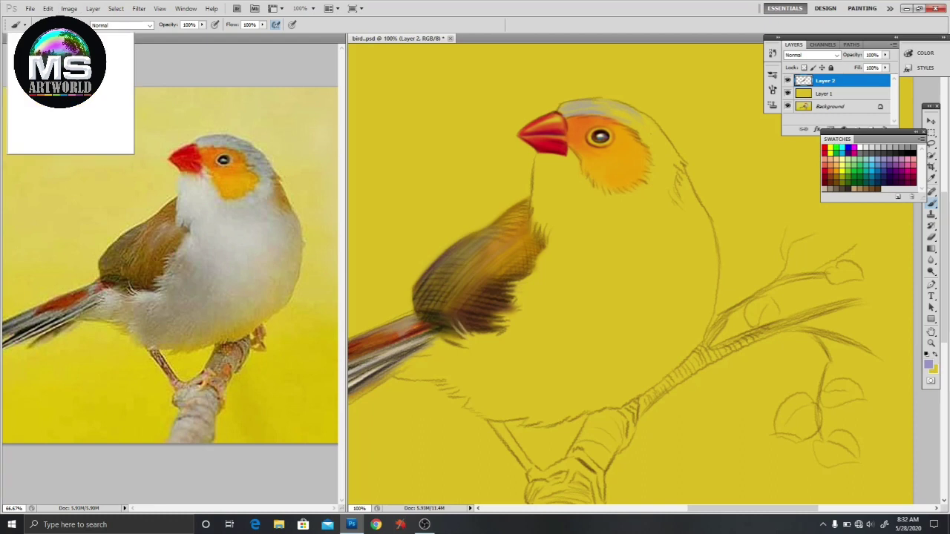
left_click(201, 24)
left_click_drag(201, 24, 179, 39)
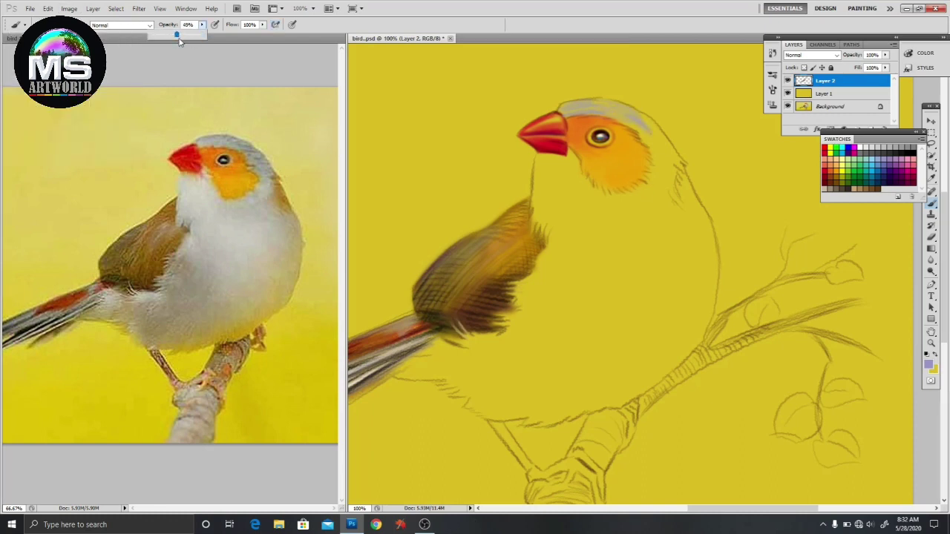
mouse_move(623, 107)
left_mouse_down()
mouse_move(677, 158)
mouse_move(672, 181)
mouse_move(701, 293)
left_mouse_up()
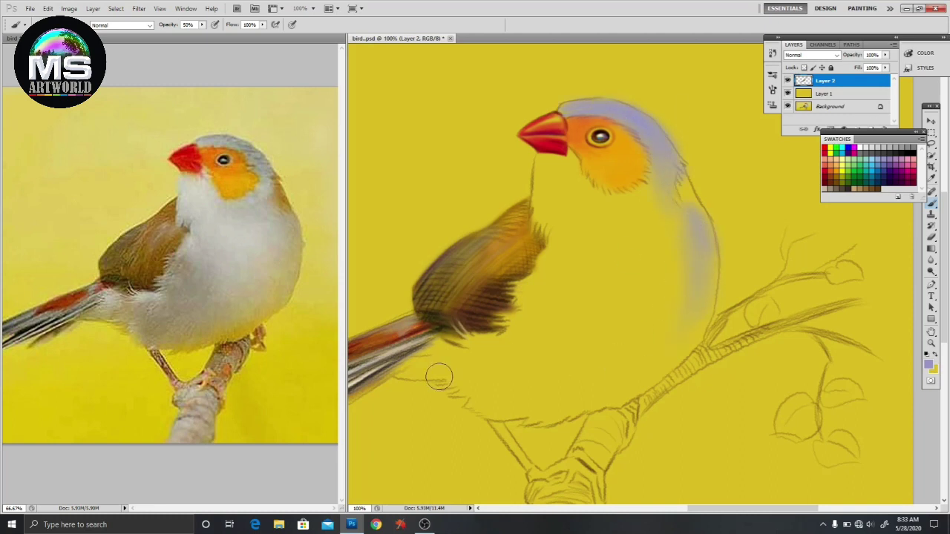
mouse_move(438, 377)
left_mouse_down()
mouse_move(475, 375)
mouse_move(536, 325)
mouse_move(594, 375)
left_mouse_up()
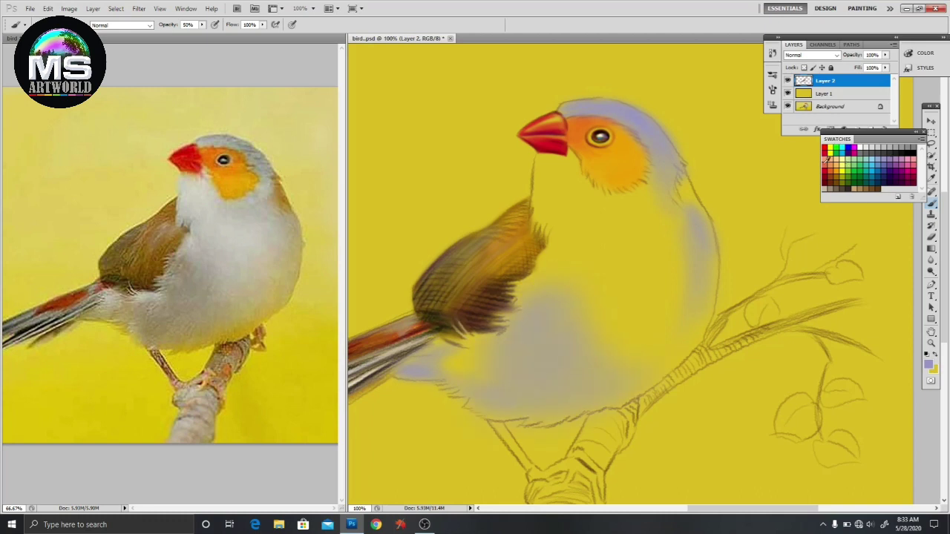
- Shade the lower and upper belly in soft grey and add a light stroke along the throat
left_click(193, 312, "alt")
mouse_move(538, 305)
left_mouse_down()
mouse_move(524, 320)
mouse_move(573, 367)
mouse_move(621, 314)
mouse_move(643, 318)
mouse_move(685, 254)
left_mouse_up()
mouse_move(560, 286)
left_mouse_down()
mouse_move(685, 259)
mouse_move(670, 225)
mouse_move(640, 238)
mouse_move(654, 199)
left_mouse_up()
key("bracketleft")
key("bracketleft")
key("bracketleft")
left_click(183, 209, "alt")
left_click_drag(536, 162, 539, 232)
left_click(207, 217, "alt")
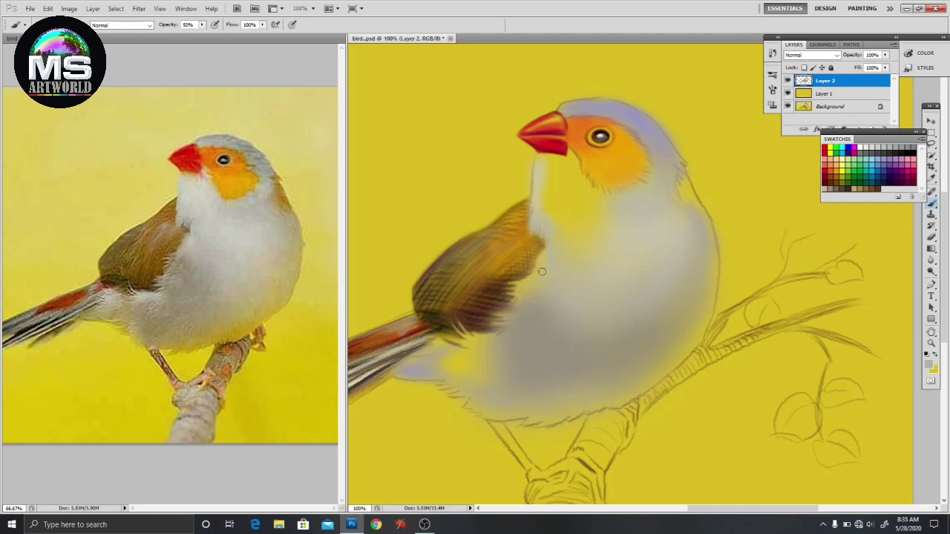
- Paint grey feathers below the wing, then darken and soften the lower belly edge
left_click(187, 295, "alt")
mouse_move(475, 361)
left_mouse_down()
mouse_move(424, 364)
mouse_move(443, 338)
left_mouse_up()
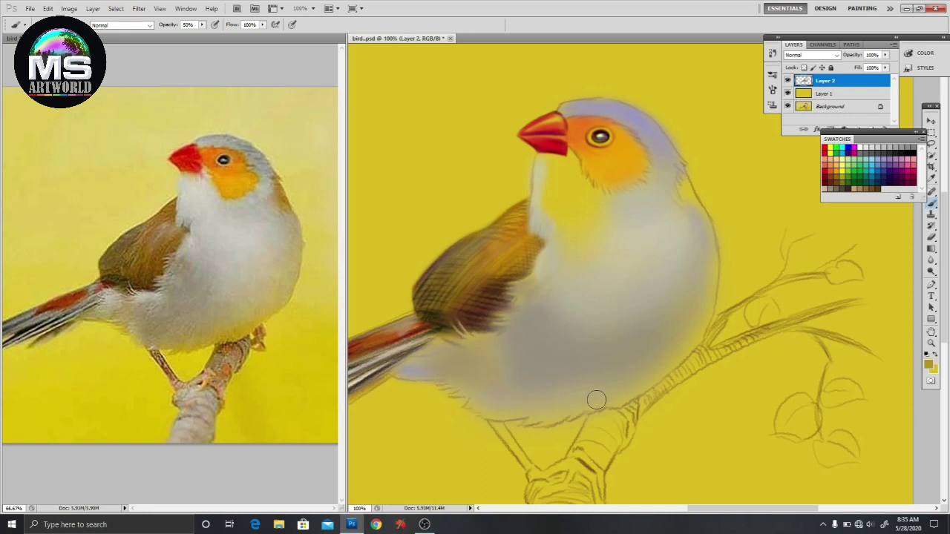
left_click_drag(627, 397, 489, 403)
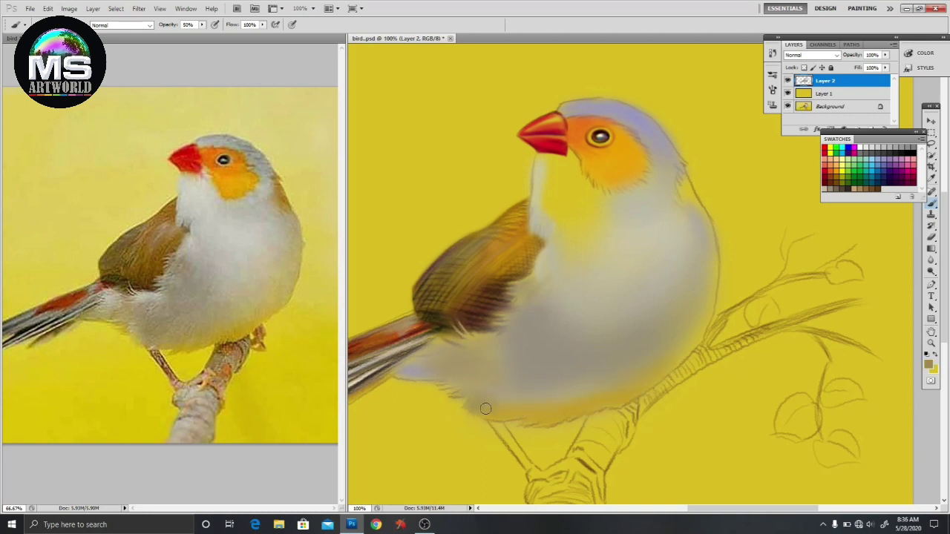
left_click_drag(456, 370, 571, 405)
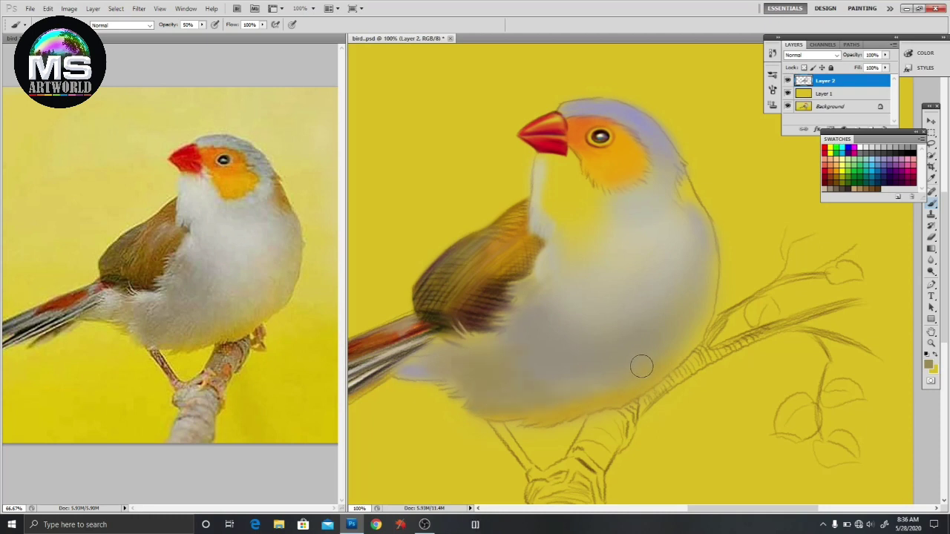
- Brush lighter sampled grey across the middle belly and lighten the throat below the beak
key("alt")
left_click(186, 277, "alt")
left_click_drag(551, 325, 674, 287)
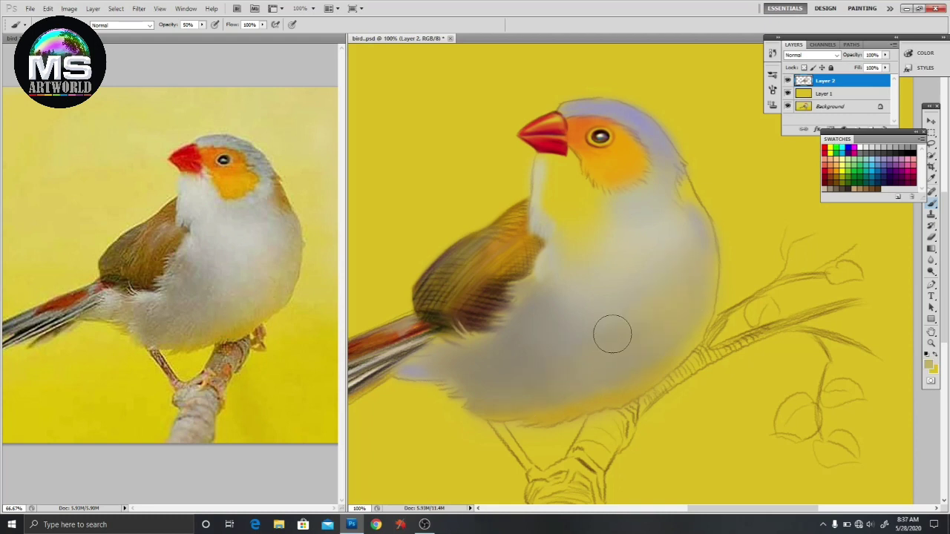
key("alt")
left_click(187, 341, "alt")
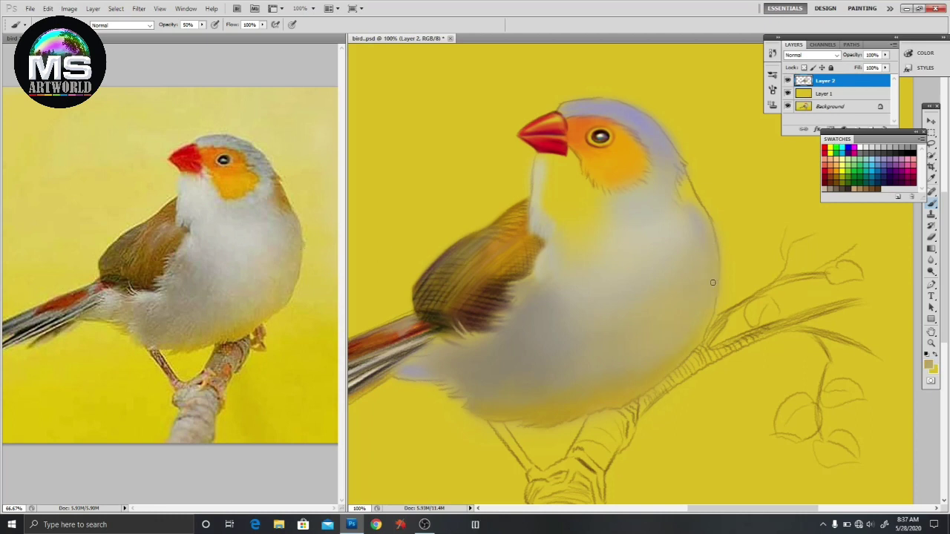
right_click(687, 190)
left_click(681, 189, "alt")
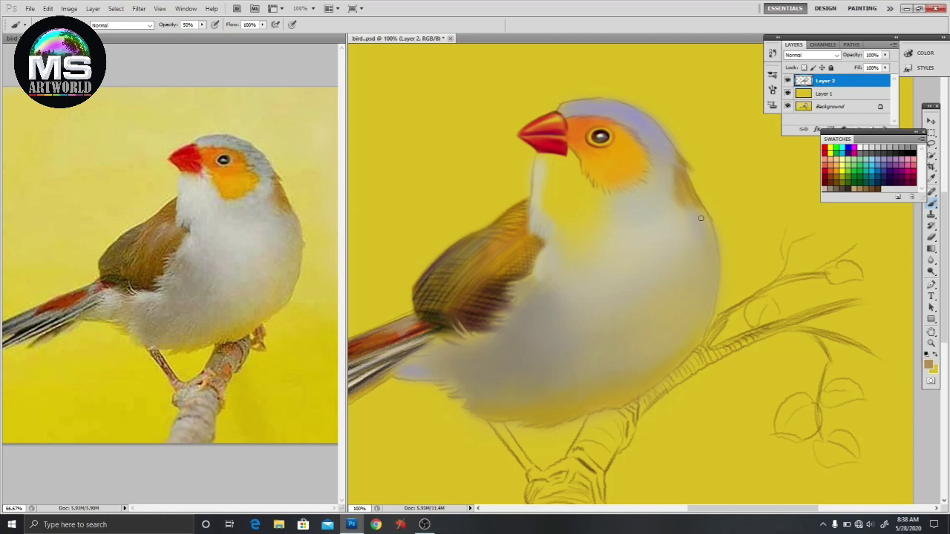
left_click_drag(550, 162, 596, 235)
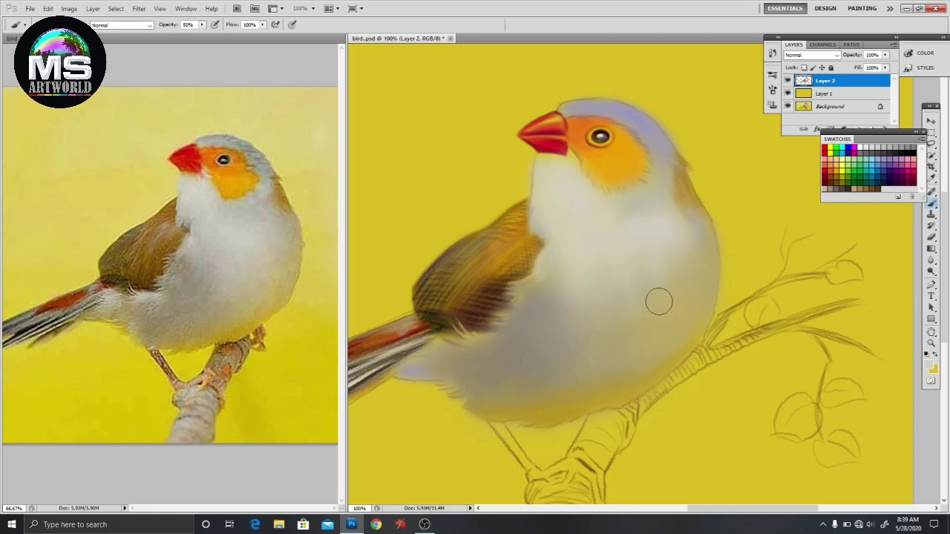
- Shade the belly's lower edges, lighten the wing-to-belly feathers, then set orange at 100% opacity
key("bracketright")
key("bracketright")
key("bracketright")
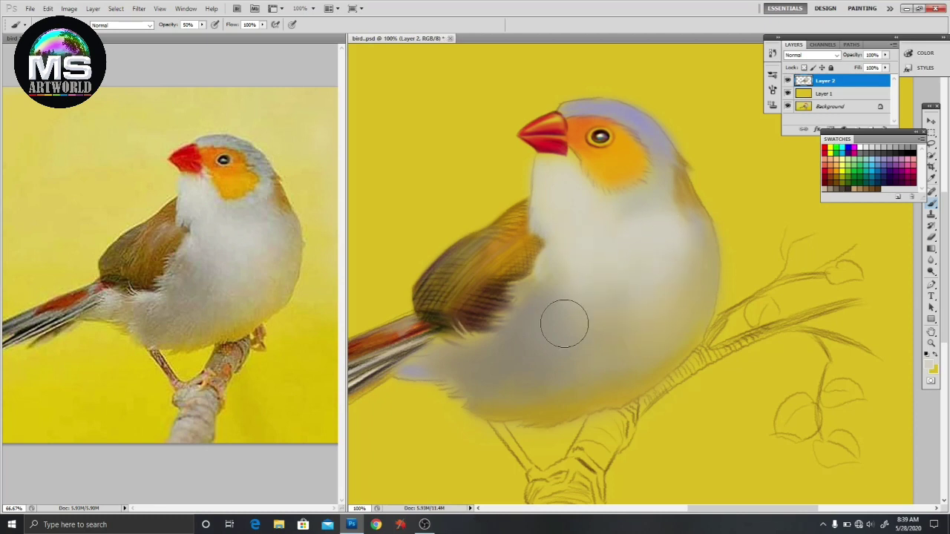
left_click(491, 369, "alt")
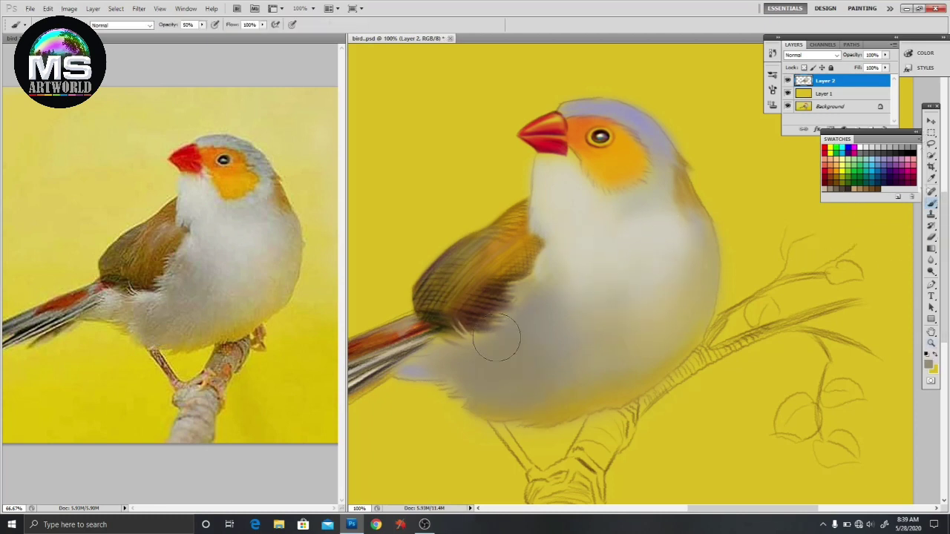
left_click_drag(604, 381, 497, 423)
mouse_move(693, 358)
left_mouse_down()
mouse_move(639, 394)
mouse_move(583, 411)
left_mouse_up()
left_click(120, 295, "alt")
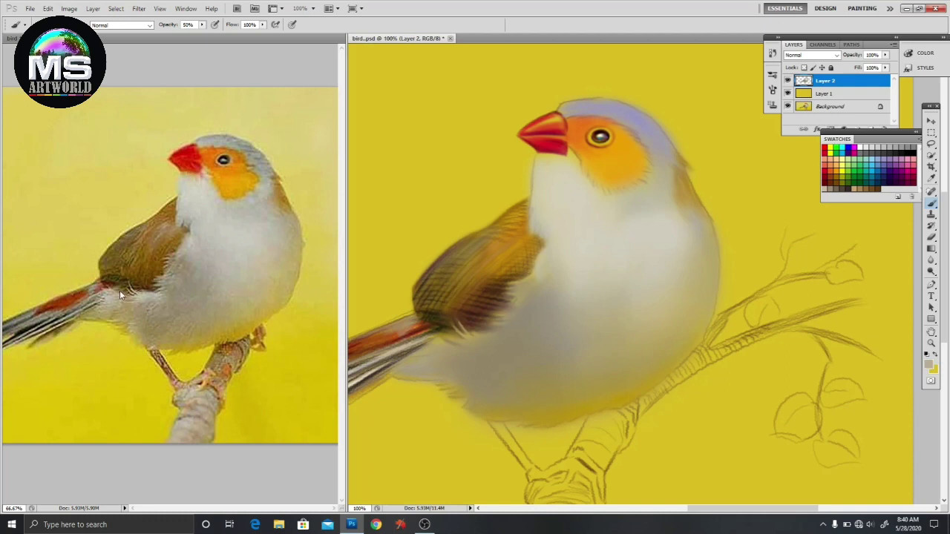
left_click_drag(476, 336, 514, 349)
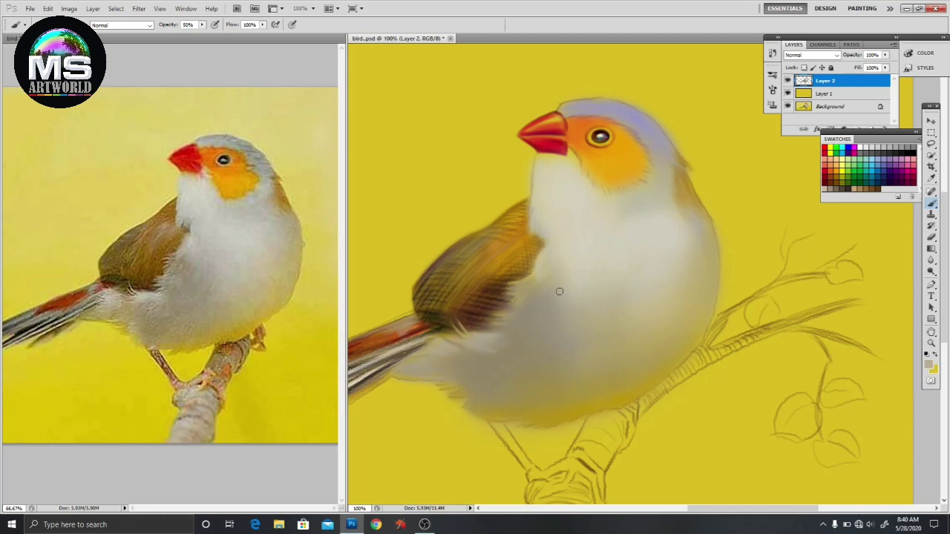
left_click(839, 169)
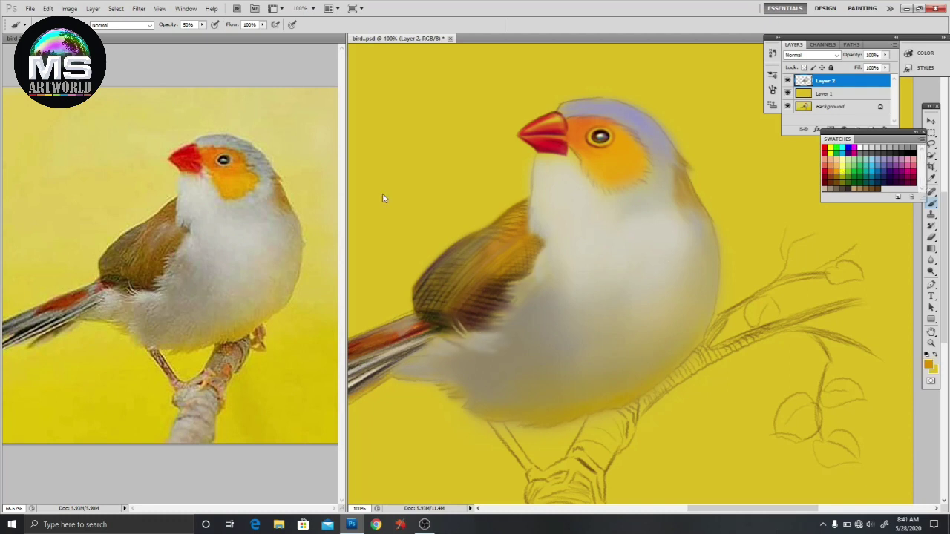
key("0")
- Zoom in, touch up the orange cheek, and sample beak and cheek-edge colours with a smaller brush
key("ctrl+plus")
scroll(277, 335, "up", 1)
mouse_move(554, 252)
left_mouse_down()
mouse_move(538, 282)
mouse_move(587, 320)
left_mouse_up()
key("[")
key("[")
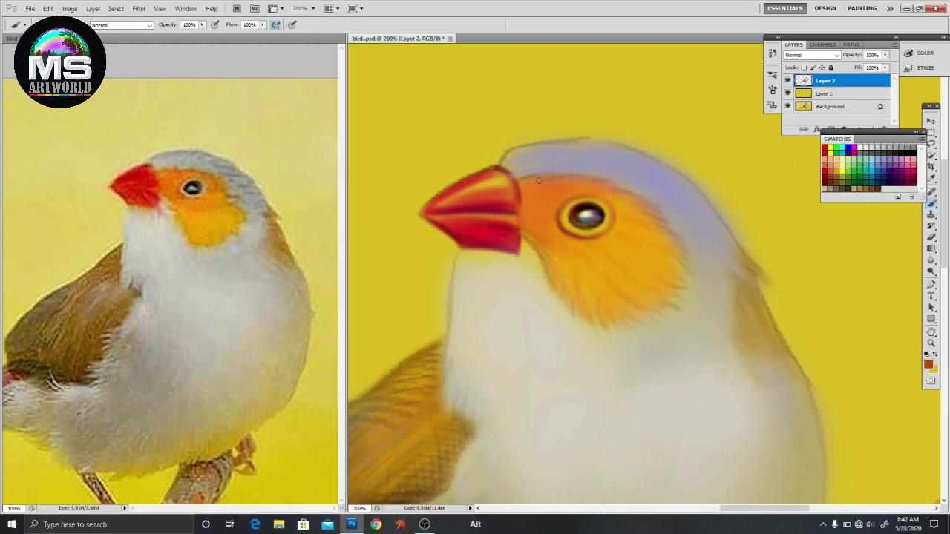
left_click(511, 229, "alt")
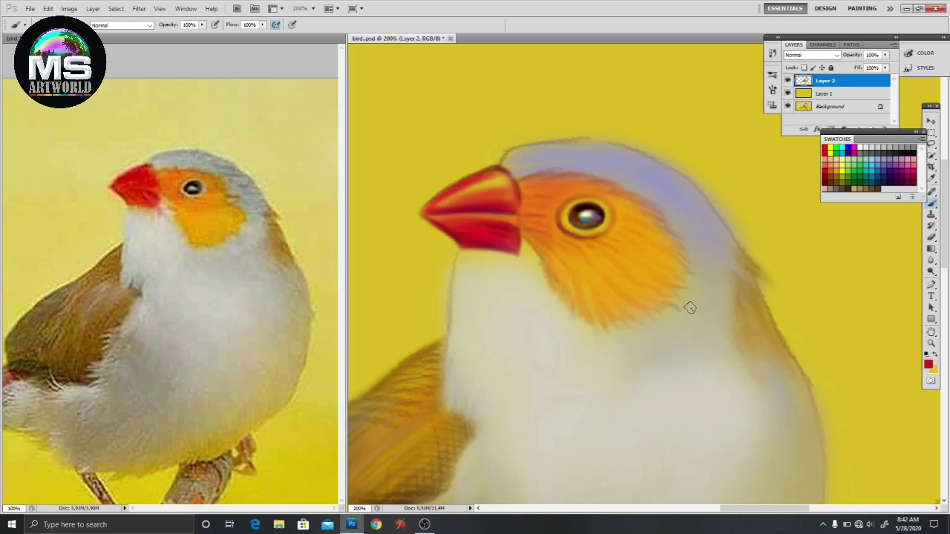
left_click(685, 261, "alt")
- Add grey feather strokes on the chest along the wing edge, then return to 100% zoom
key("space")
left_click(141, 282)
left_click(475, 371)
left_click_drag(478, 400, 468, 419)
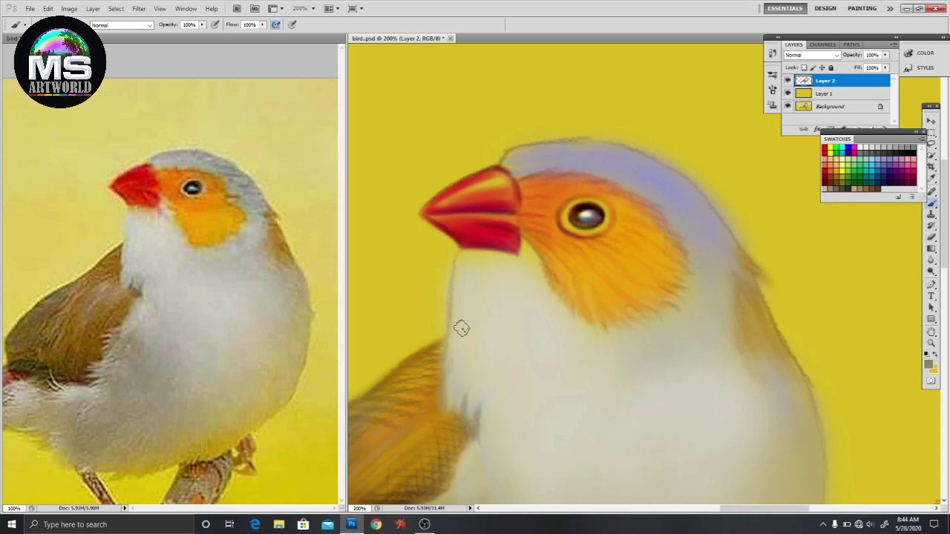
mouse_move(539, 426)
left_mouse_down()
mouse_move(558, 281)
mouse_move(483, 322)
mouse_move(481, 357)
mouse_move(477, 339)
mouse_move(513, 348)
mouse_move(489, 345)
left_mouse_up()
left_click_drag(547, 348, 537, 394)
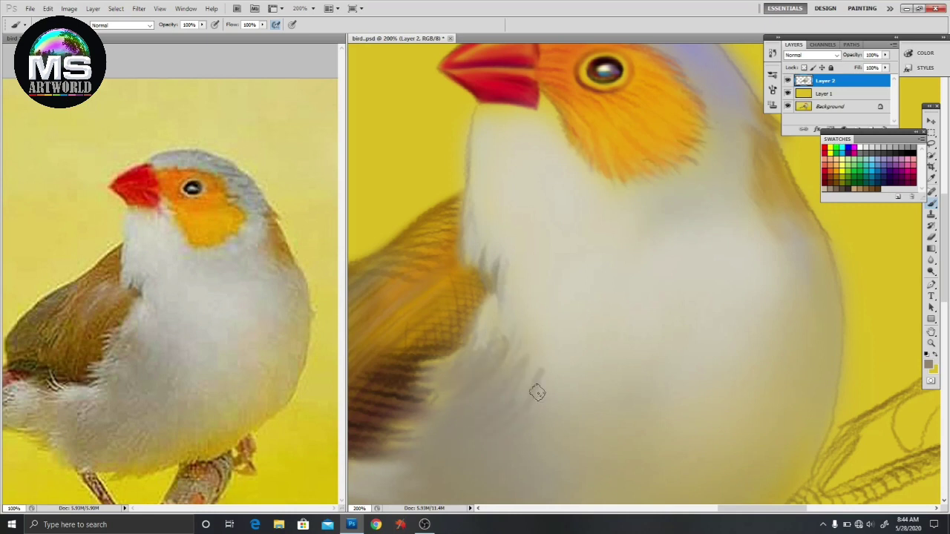
left_click_drag(455, 424, 493, 353)
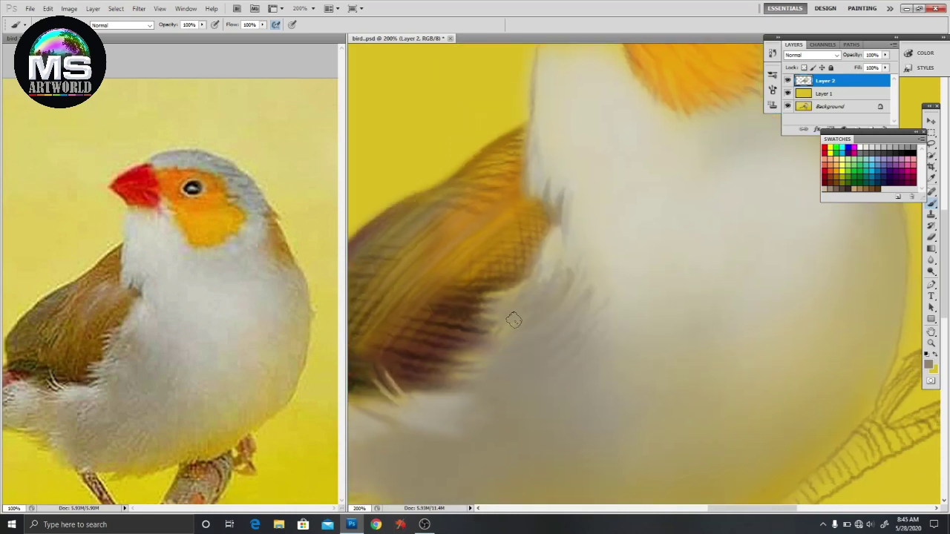
left_click_drag(514, 321, 611, 368)
key("ctrl+minus")
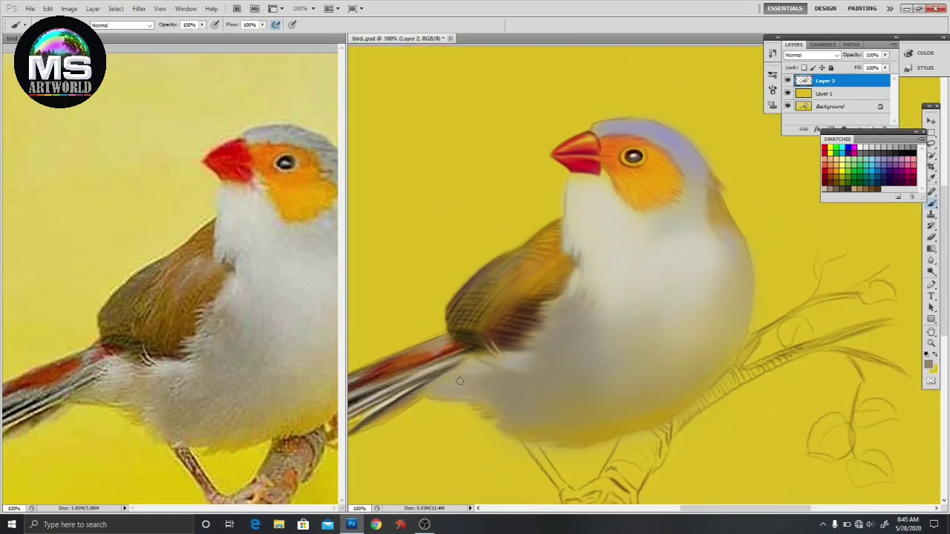
- Dab grey on the wing and tail-belly junction, then step back those strokes
left_click(485, 278)
left_click_drag(456, 391, 488, 380)
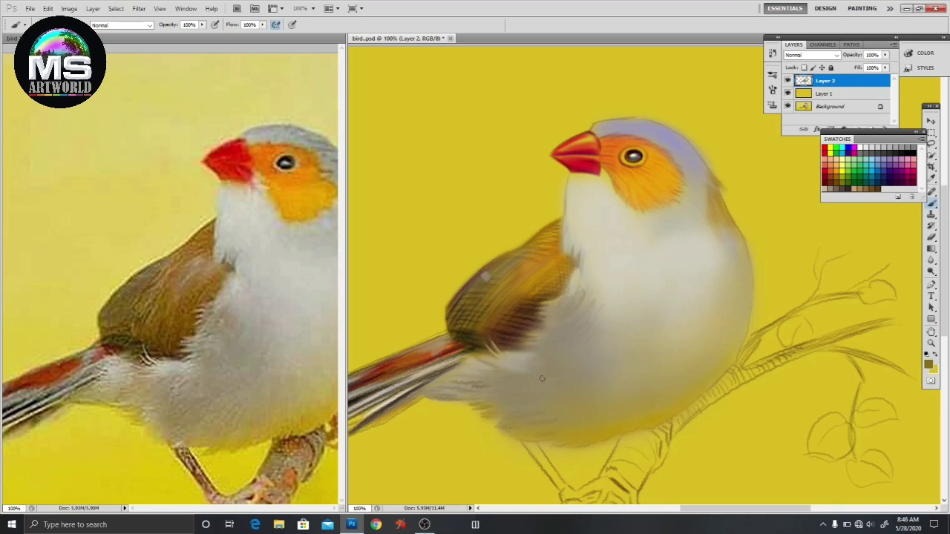
left_click(558, 321, "alt")
left_click_drag(630, 389, 512, 407)
left_click_drag(301, 408, 178, 389)
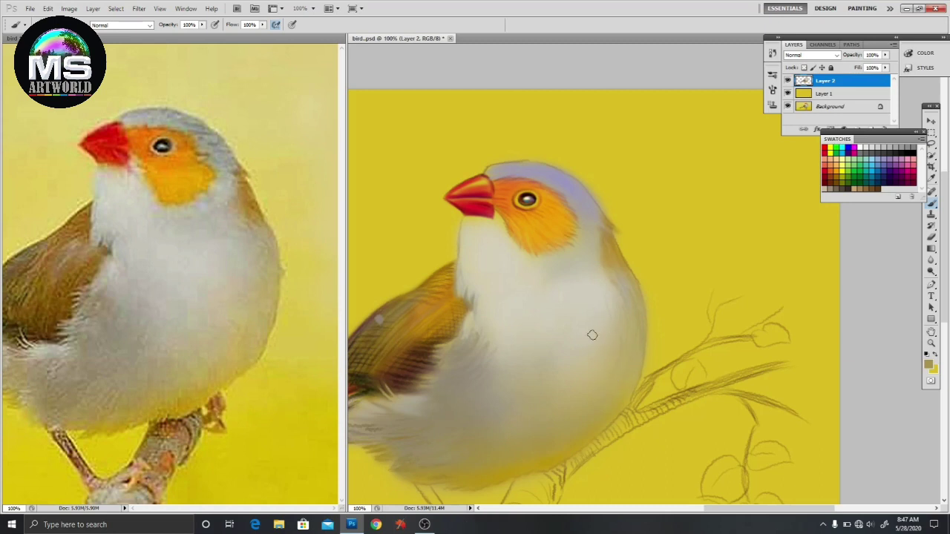
key("ctrl+alt+z")
key("ctrl+alt+z")
key("ctrl+alt+z")
- Tint the top of the head bluish-grey, lower opacity to 53%, and trace the head outline in brown
left_click_drag(490, 167, 587, 199)
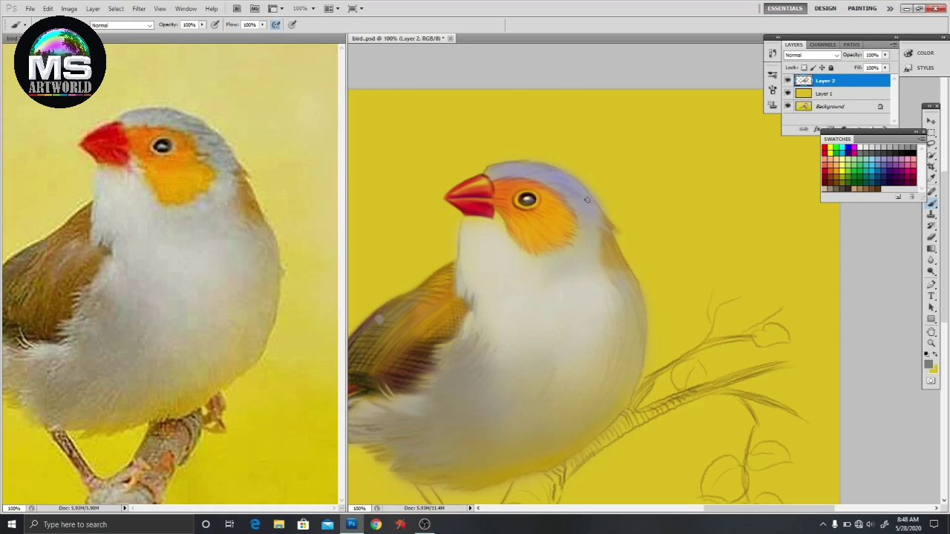
left_click(242, 213)
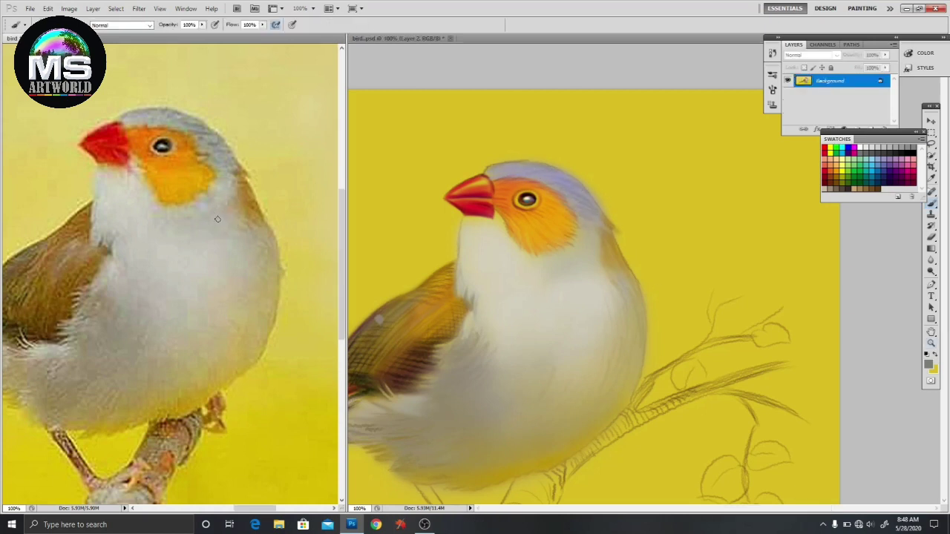
left_click(582, 243)
left_click_drag(202, 24, 178, 34)
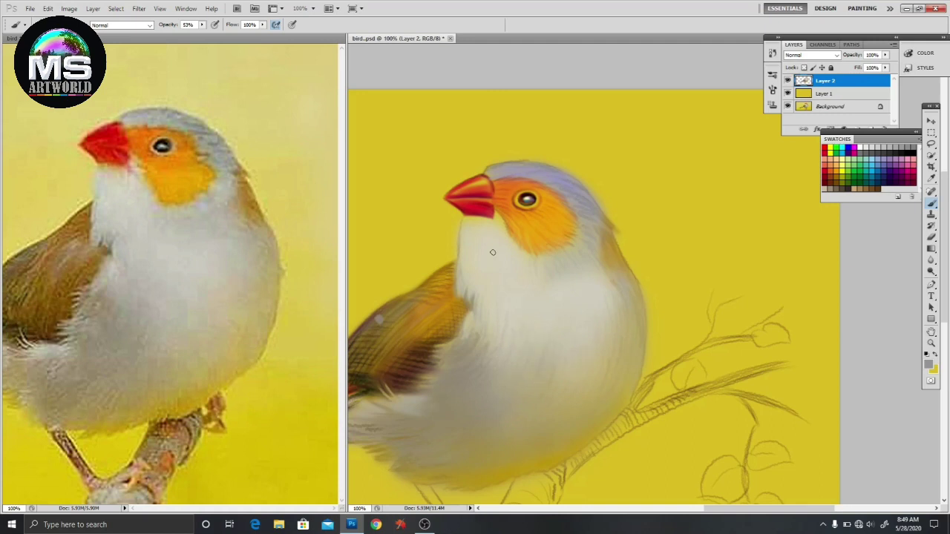
left_click(490, 215, "alt")
left_click(877, 182)
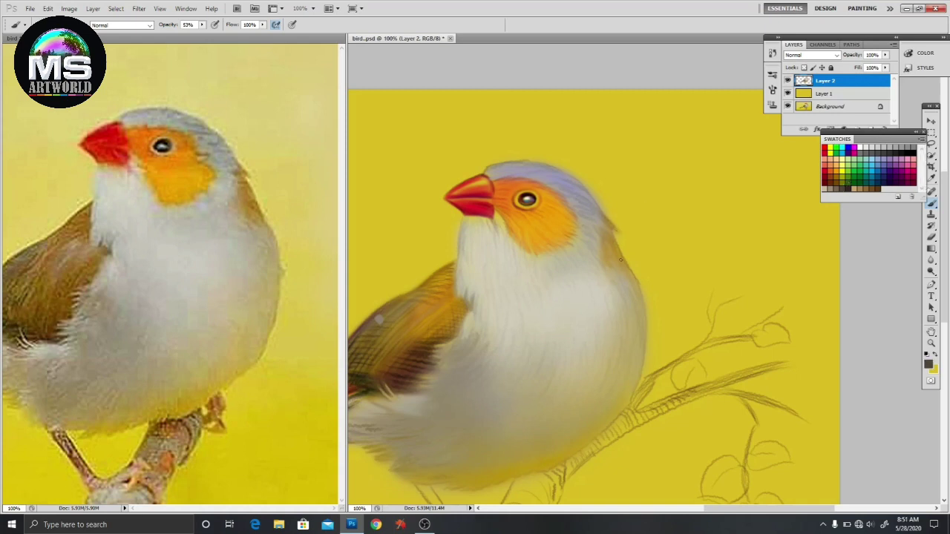
left_click(602, 236, "alt")
left_click_drag(602, 218, 567, 173)
- Sample the bluish head and yellow background colours, ending on a dark brown paint colour
left_click(582, 176, "alt")
left_click(887, 170)
scroll(641, 298, "down", 3)
left_click(538, 369, "alt")
left_click(839, 179)
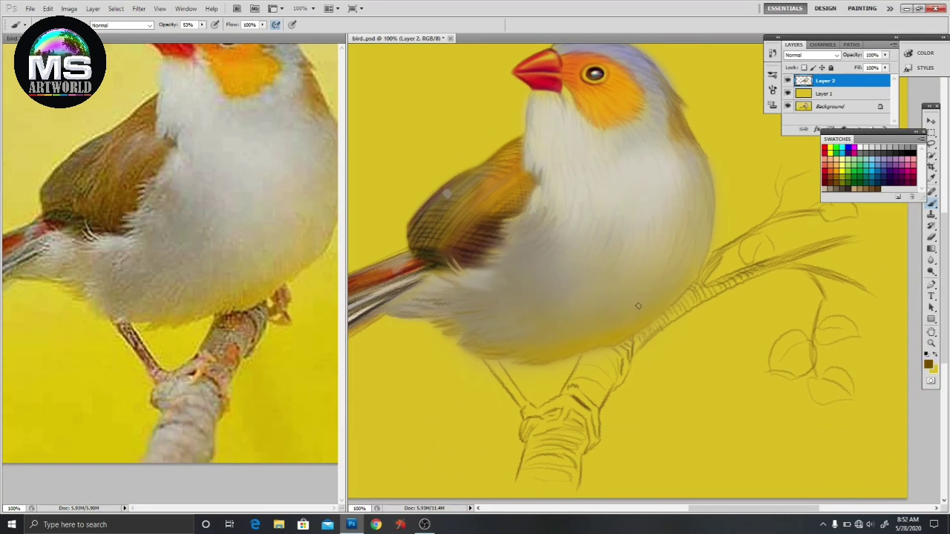
- Undo a stray dark brown belly patch and set up the Smudge tool with Finger Painting and a soft preset
left_click_drag(568, 326, 598, 316)
key("ctrl+z")
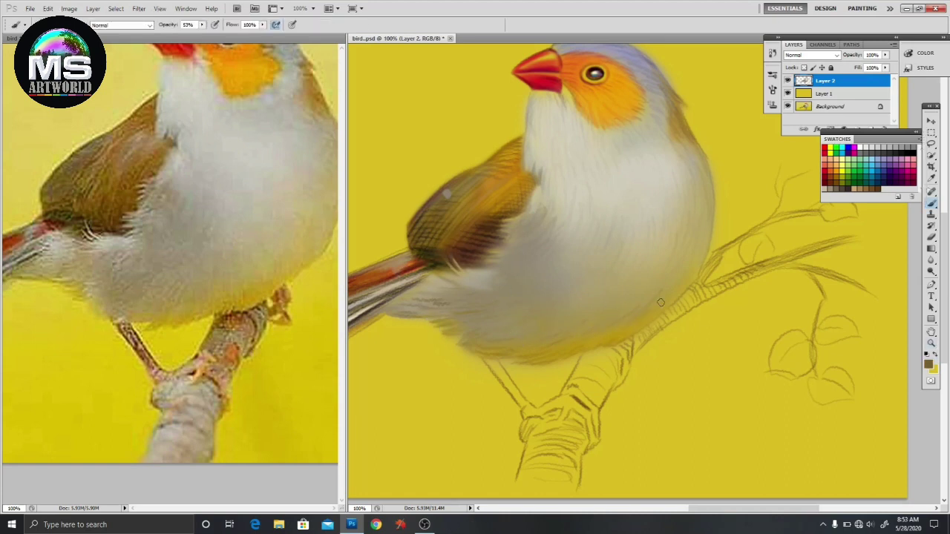
left_click_drag(635, 306, 747, 383)
left_click(933, 265)
right_click(933, 265)
left_click(901, 280)
left_click(22, 25)
scroll(116, 115, "down", 2)
scroll(116, 115, "down", 2)
left_click(72, 117)
key("Return")
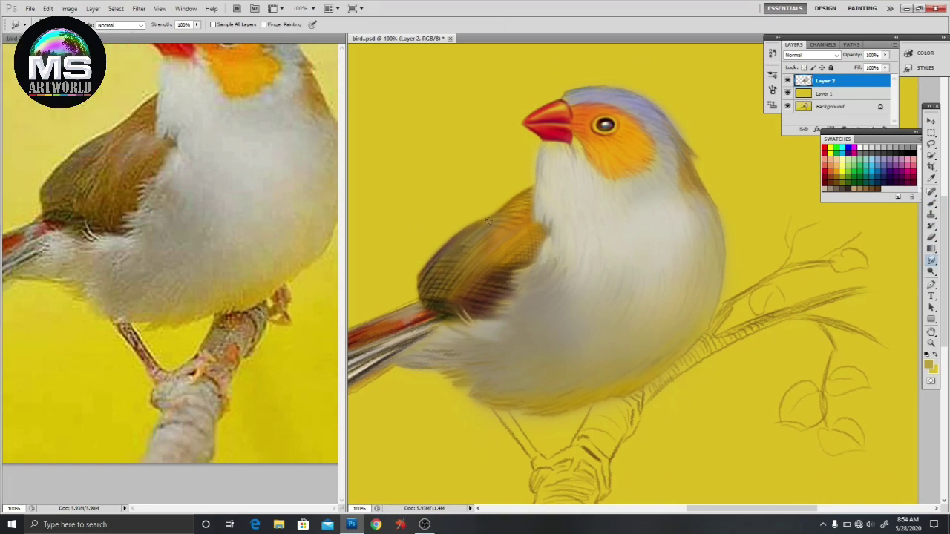
- Undo a stray grey stroke, then zoom both documents out to compare and back to 100%
key("b")
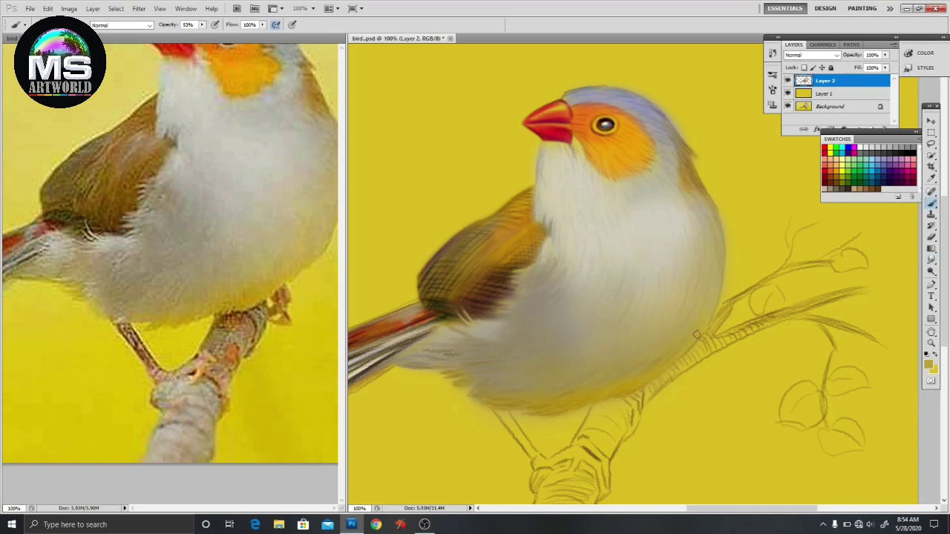
left_click_drag(706, 266, 711, 294)
key("ctrl+alt+z")
key("ctrl+minus")
key("ctrl+Tab")
key("ctrl+minus")
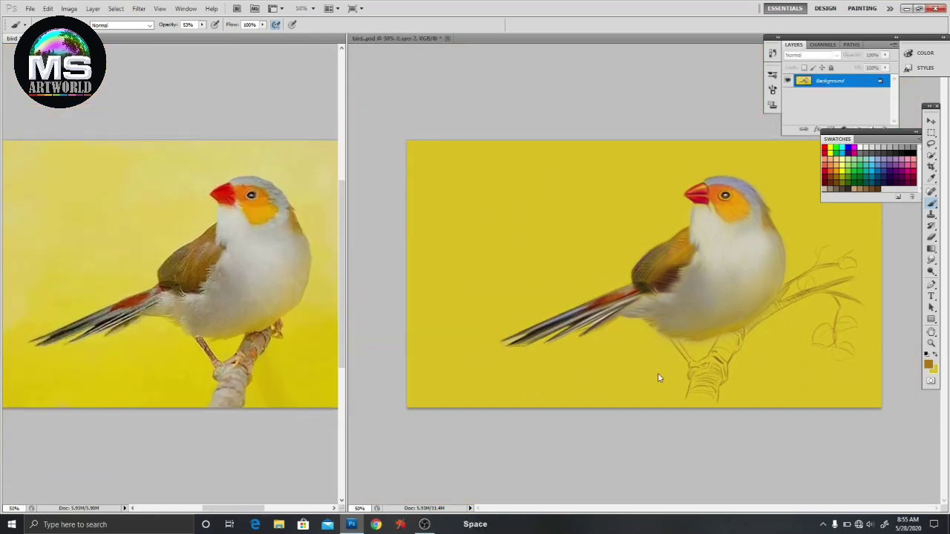
key("ctrl+Tab")
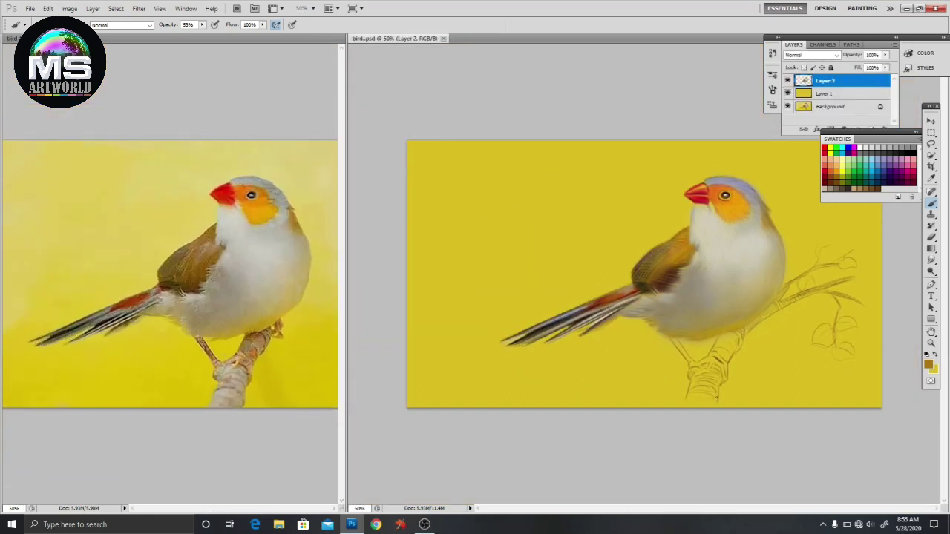
key("ctrl+equal")
key("ctrl+equal")
key("ctrl+Tab")
key("ctrl+equal")
key("ctrl+Tab")
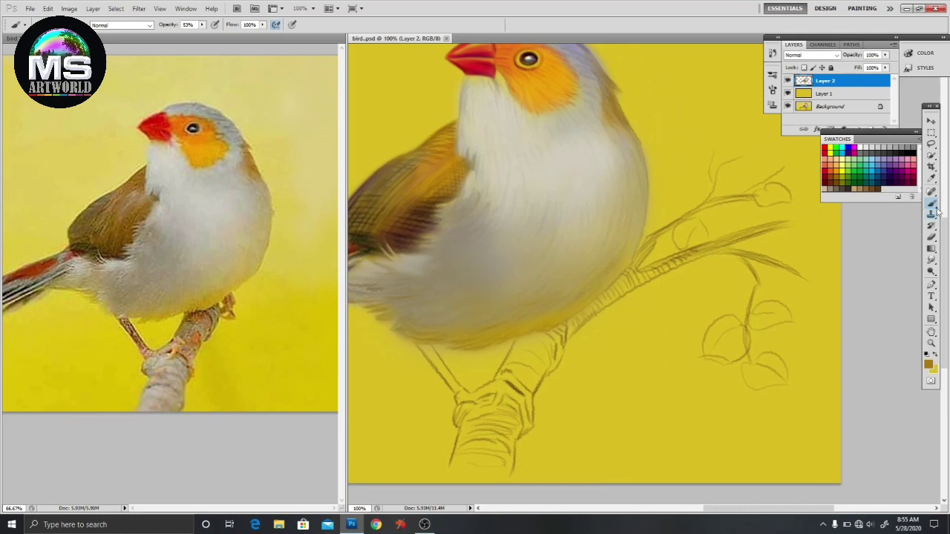
right_click(453, 384)
- Darken the branch outline with the chosen brush and raise brush opacity to 100%
key("Escape")
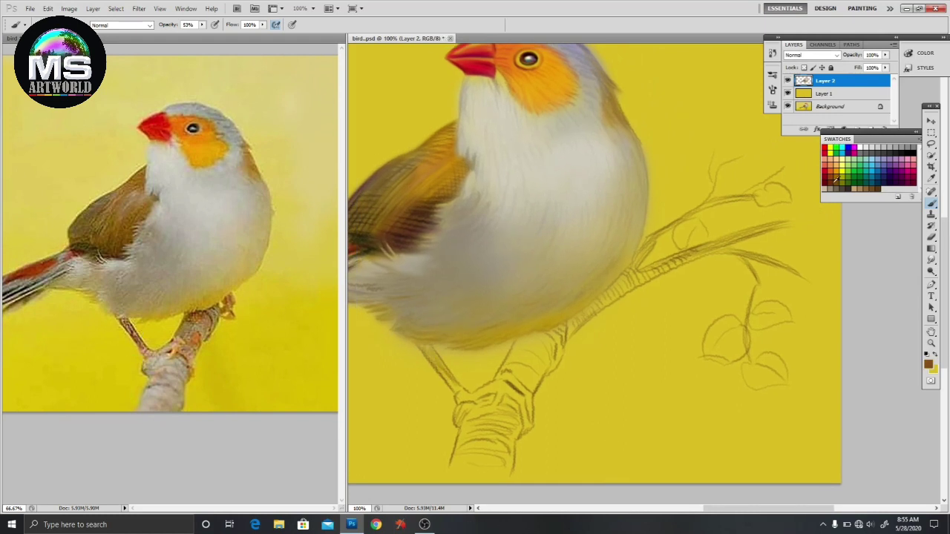
left_click_drag(421, 346, 448, 379)
mouse_move(419, 342)
left_mouse_down()
mouse_move(457, 392)
mouse_move(479, 403)
mouse_move(520, 383)
left_mouse_up()
left_click_drag(549, 331, 559, 368)
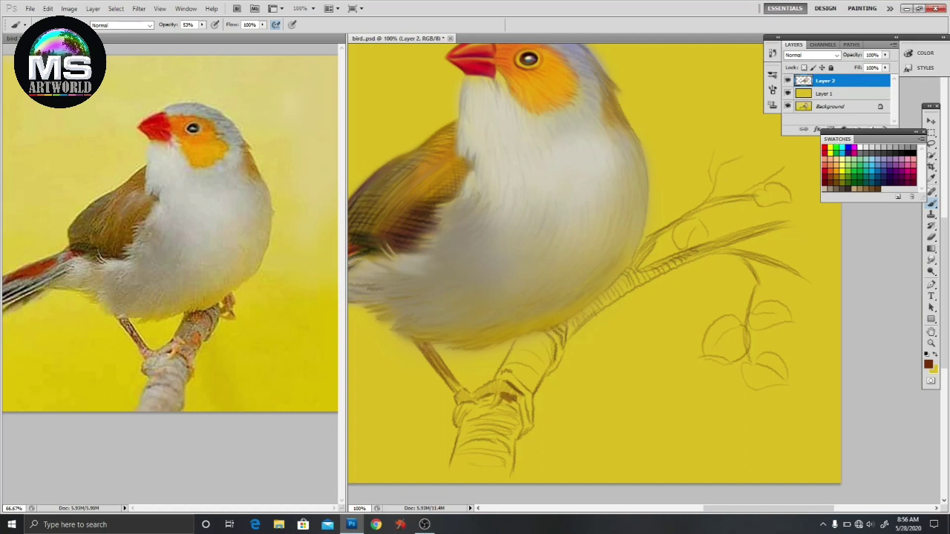
left_click(509, 398, "alt")
left_click(201, 25)
left_click_drag(202, 34, 222, 34)
- Darken the left leg, undo a stray stroke, then repaint leg and branch in sampled dark brown
left_click_drag(426, 340, 457, 393)
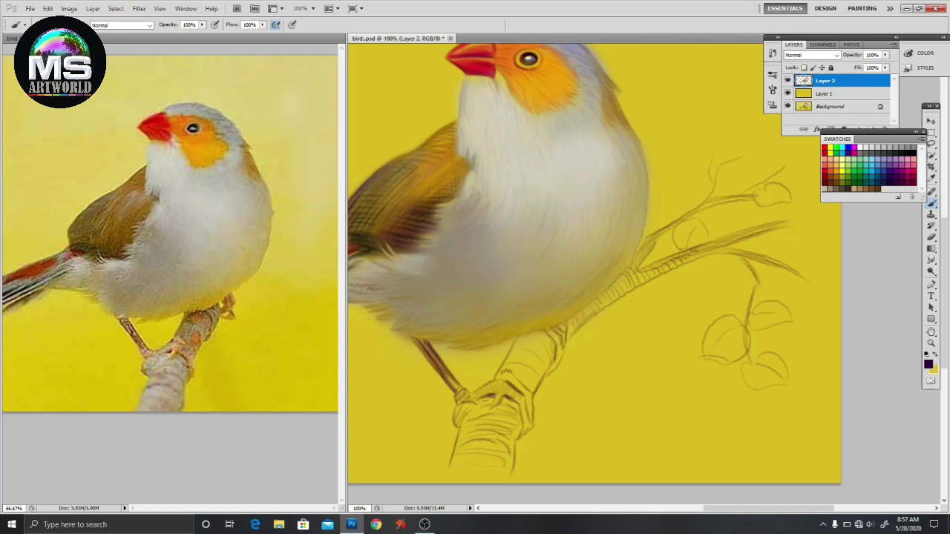
left_click(519, 218, "alt")
key("ctrl+alt+z")
left_click(549, 305, "alt")
left_click(490, 349, "alt")
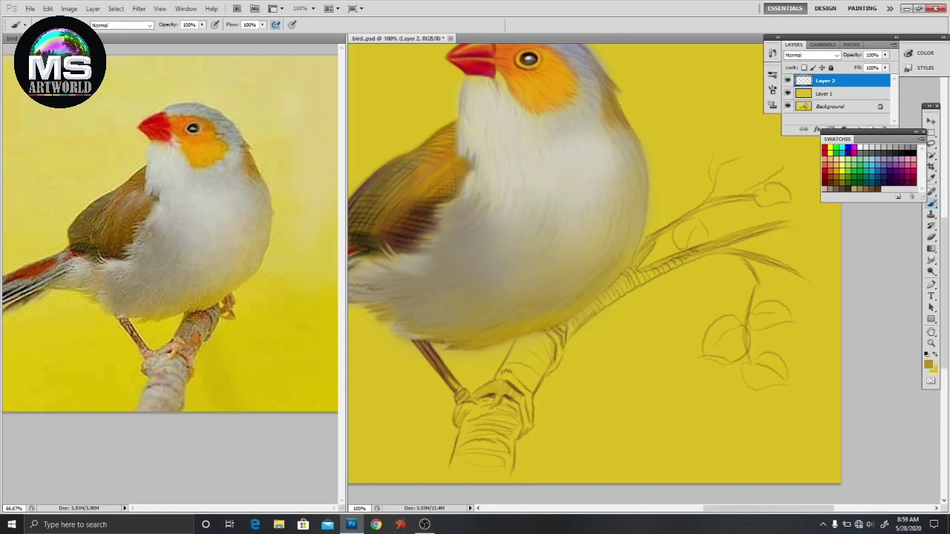
key("x")
left_click(834, 161)
left_click(436, 346, "alt")
mouse_move(520, 347)
left_mouse_down()
mouse_move(542, 333)
mouse_move(558, 371)
left_mouse_up()
- Paint darker brown strokes on the branch under the belly and along the upper branch and twig
left_click(547, 335, "alt")
left_click(844, 181)
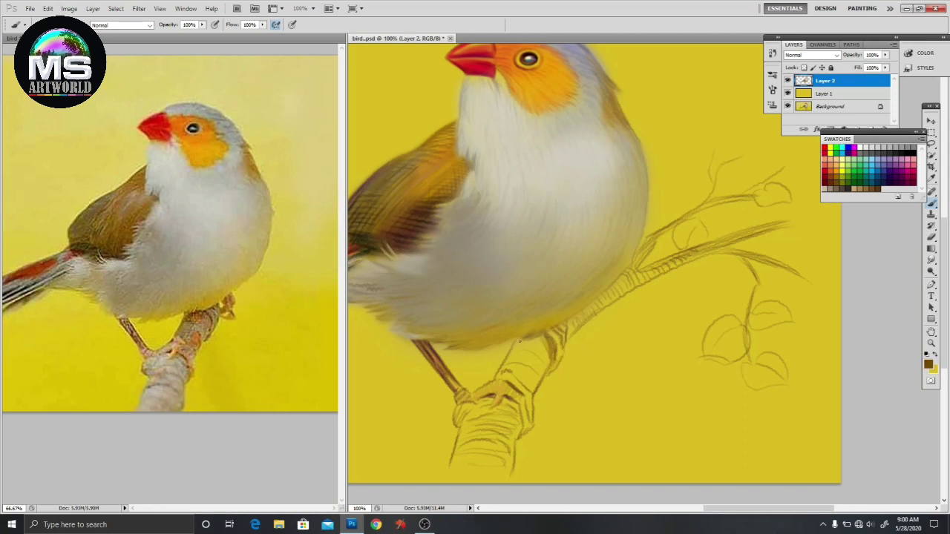
mouse_move(512, 349)
left_mouse_down()
mouse_move(511, 365)
mouse_move(524, 371)
mouse_move(547, 363)
mouse_move(526, 349)
left_mouse_up()
mouse_move(571, 326)
left_mouse_down()
mouse_move(651, 249)
mouse_move(565, 334)
left_mouse_up()
left_click_drag(653, 268, 808, 223)
mouse_move(642, 244)
left_mouse_down()
mouse_move(693, 213)
mouse_move(750, 197)
left_mouse_up()
left_click_drag(702, 249, 792, 270)
- Brighten the upper branch, twig and stump with tan, adding a yellow highlight on the upper edge
left_click(791, 270, "alt")
left_click_drag(783, 224, 751, 234)
left_click_drag(754, 197, 721, 201)
left_click_drag(515, 373, 530, 400)
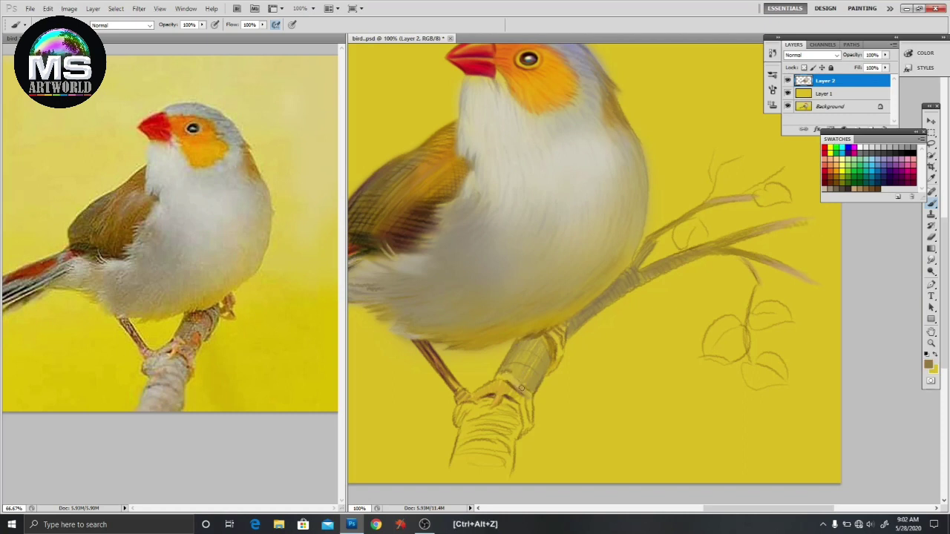
mouse_move(459, 410)
left_mouse_down()
mouse_move(503, 424)
mouse_move(512, 445)
mouse_move(451, 472)
left_mouse_up()
mouse_move(504, 412)
left_mouse_down()
mouse_move(513, 420)
mouse_move(484, 412)
left_mouse_up()
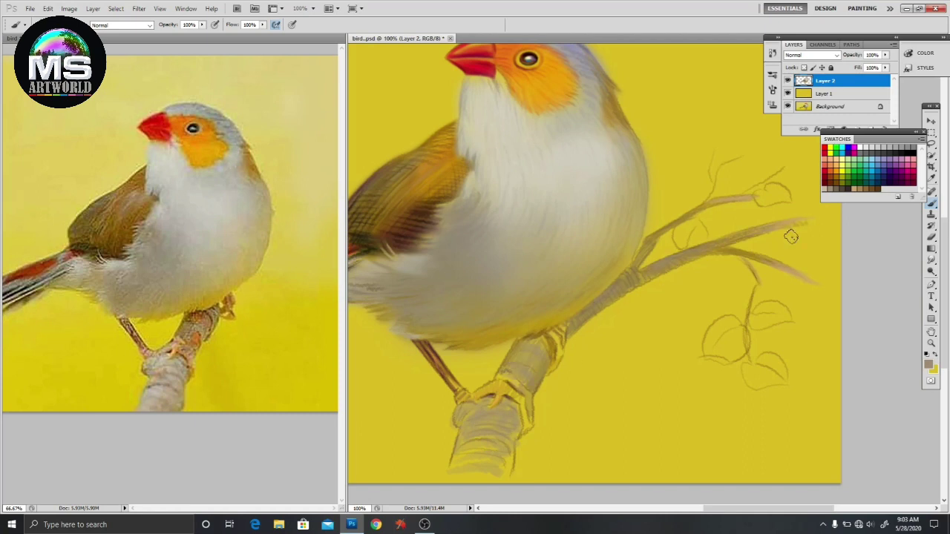
key("x")
mouse_move(651, 234)
left_mouse_down()
mouse_move(636, 255)
mouse_move(641, 266)
left_mouse_up()
key("x")
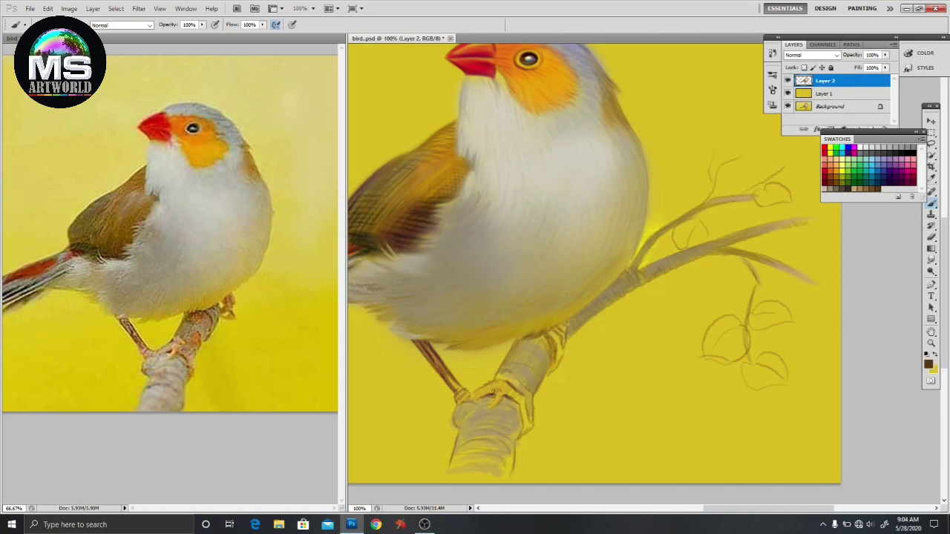
mouse_move(508, 379)
left_mouse_down()
mouse_move(494, 381)
mouse_move(528, 409)
left_mouse_up()
- Shade the bird's leg and foot in mauve with dark purple shadows
left_click(436, 383, "alt")
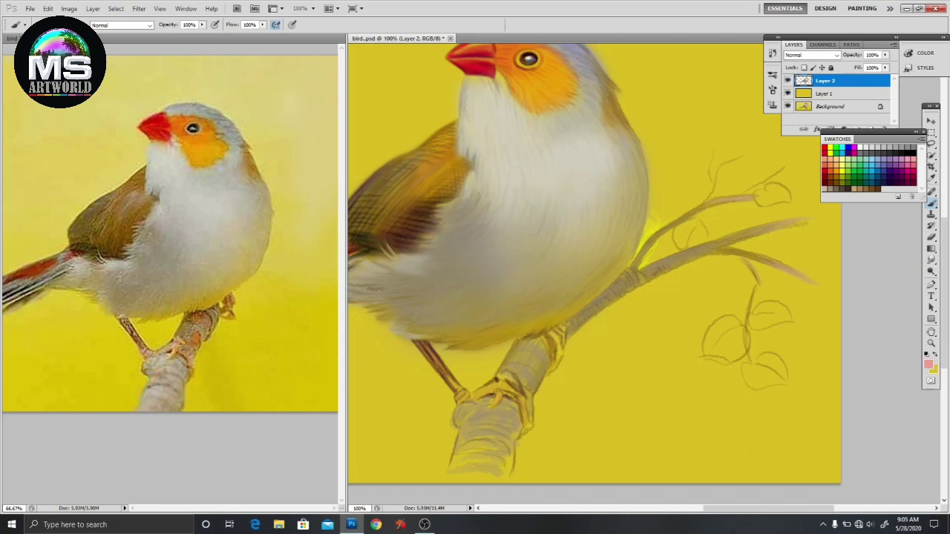
left_click(432, 345, "alt")
left_click(555, 335, "alt")
mouse_move(553, 332)
left_mouse_down()
mouse_move(558, 370)
mouse_move(543, 335)
left_mouse_up()
left_click_drag(529, 390, 531, 417)
left_click(893, 168)
mouse_move(542, 362)
left_mouse_down()
mouse_move(536, 383)
mouse_move(534, 367)
left_mouse_up()
mouse_move(514, 414)
left_mouse_down()
mouse_move(498, 429)
mouse_move(504, 445)
mouse_move(540, 363)
left_mouse_up()
- Paint lavender strokes on the lower branch and a light stroke inside the left leaf
left_click(885, 160)
left_click_drag(512, 426, 493, 453)
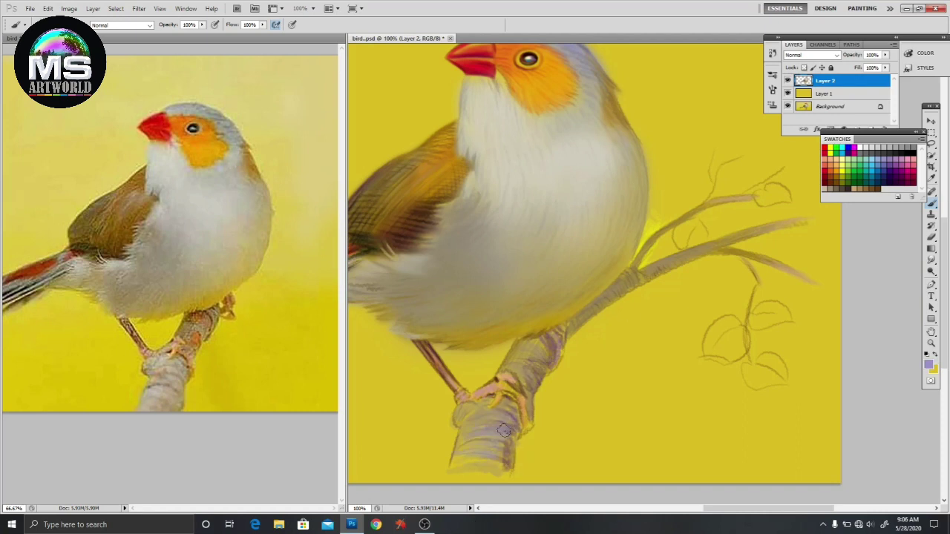
left_click(852, 186)
mouse_move(731, 320)
left_mouse_down()
mouse_move(703, 347)
mouse_move(785, 305)
mouse_move(793, 316)
left_mouse_up()
- Fill the leaves with olive paint and add light strokes to the leaves and branch tip
mouse_move(746, 382)
left_mouse_down()
mouse_move(760, 360)
mouse_move(773, 367)
mouse_move(787, 355)
left_mouse_up()
left_click_drag(753, 204, 788, 195)
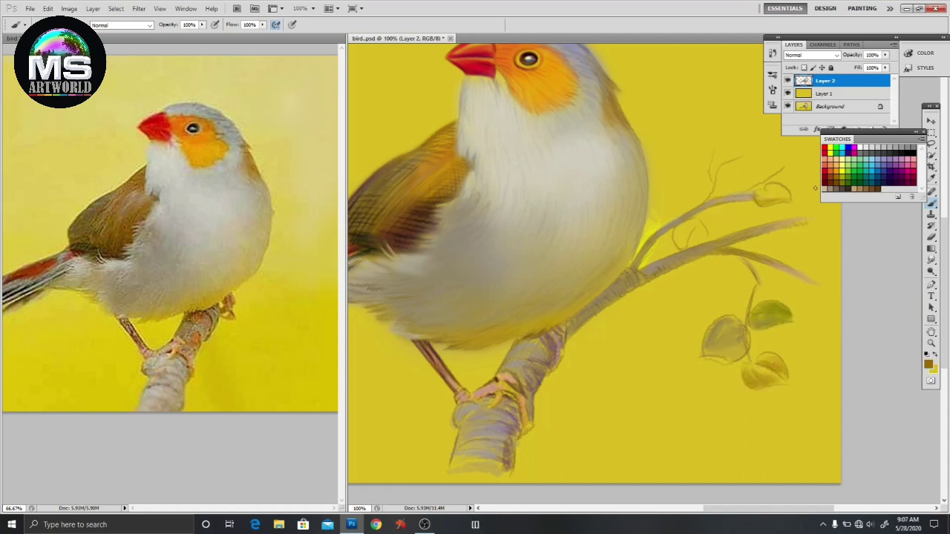
mouse_move(696, 222)
left_mouse_down()
mouse_move(679, 244)
mouse_move(703, 226)
left_mouse_up()
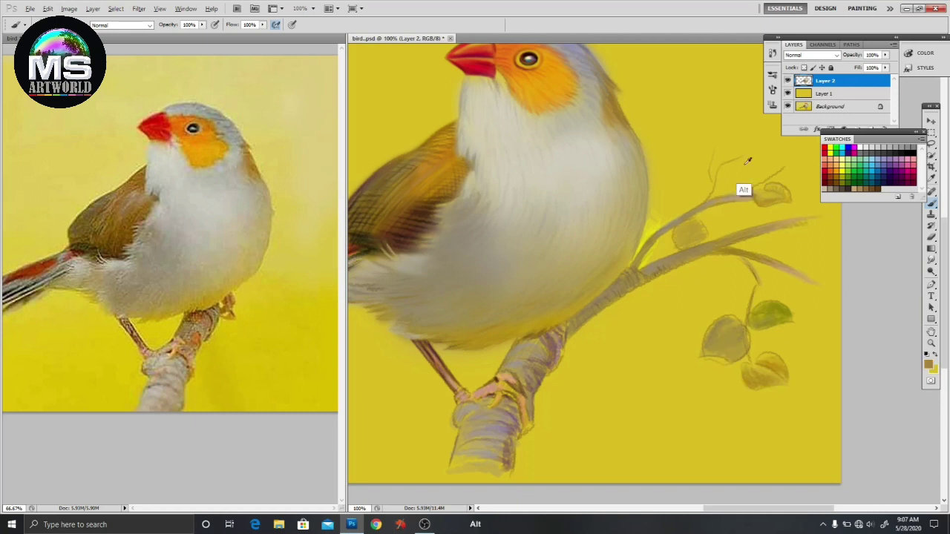
left_click_drag(764, 227, 815, 220)
left_click_drag(744, 255, 724, 248)
left_click_drag(742, 326, 712, 353)
left_click_drag(751, 386, 771, 371)
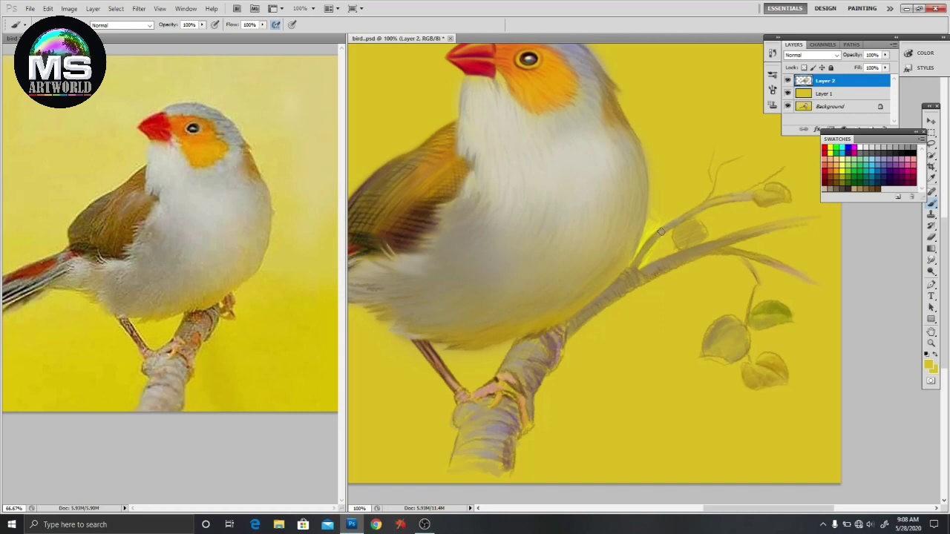
- Shade the upper branch with translucent light strokes, then darker brown and purplish-brown strokes
left_click_drag(475, 416, 561, 359)
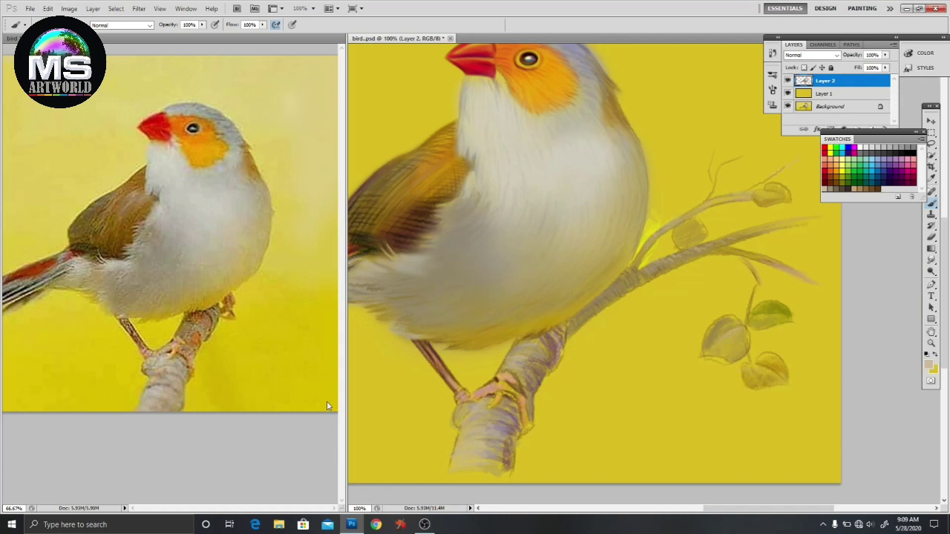
left_click(424, 374, "alt")
mouse_move(509, 347)
left_mouse_down()
mouse_move(536, 340)
mouse_move(554, 357)
mouse_move(521, 373)
left_mouse_up()
left_click(852, 189)
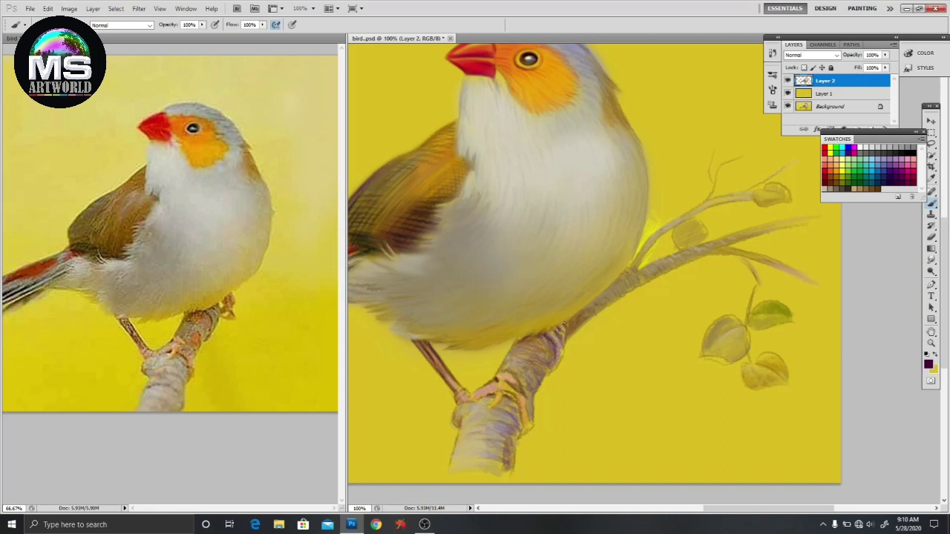
left_click_drag(714, 248, 748, 264)
key("ctrl+minus")
- Set a pale blue-white paint colour in the Color Picker and zoom in
left_click(292, 249, "alt")
left_click(920, 52)
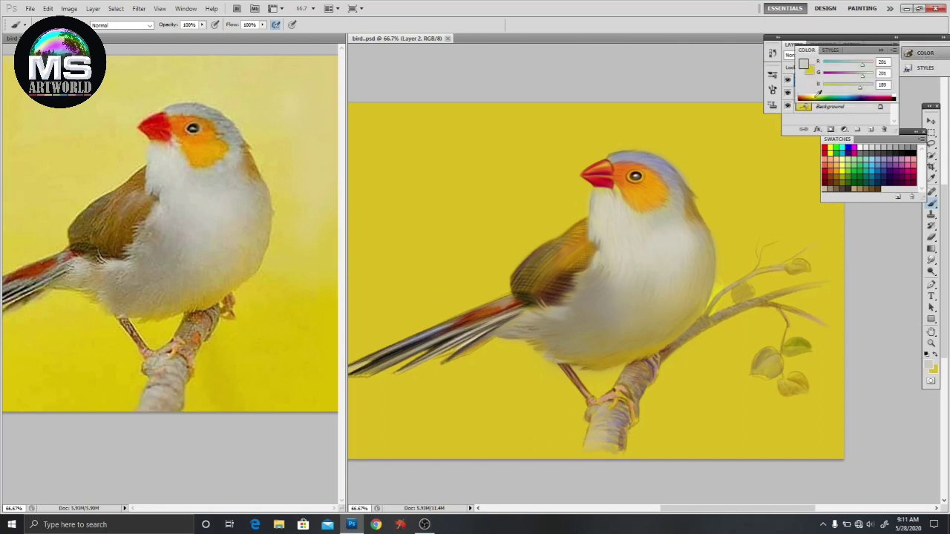
left_click(804, 65)
left_click(558, 131)
key("ctrl+equal")
left_click(920, 53)
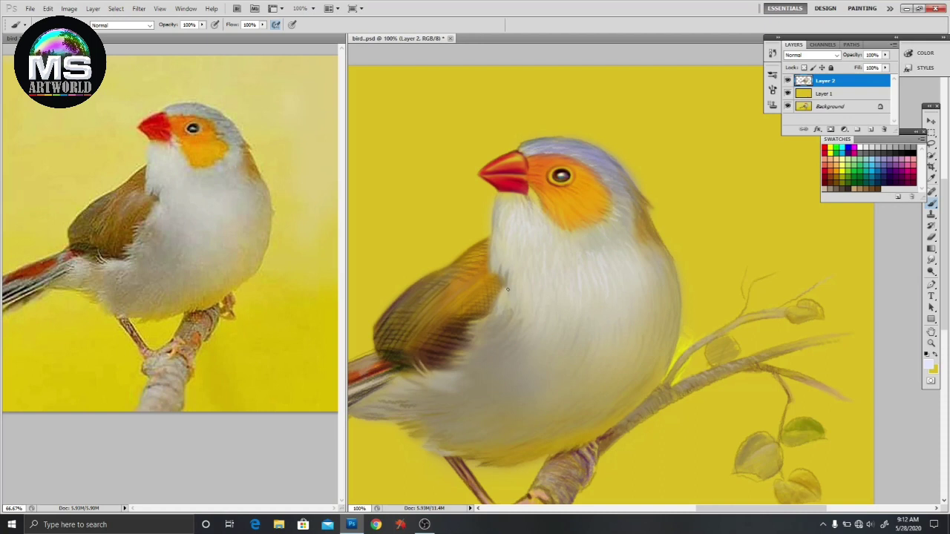
- Brush soft pale fur on the belly near the tail and lower brush opacity to 51%
mouse_move(488, 325)
left_mouse_down()
mouse_move(479, 326)
mouse_move(507, 311)
mouse_move(482, 315)
mouse_move(479, 328)
left_mouse_up()
key("ctrl+alt+z")
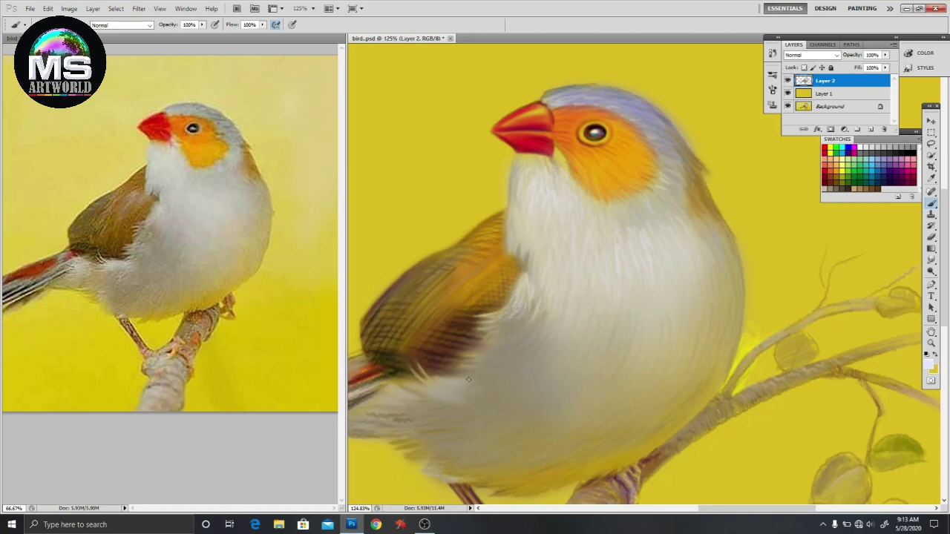
left_click_drag(468, 380, 553, 350)
left_click_drag(462, 360, 482, 368)
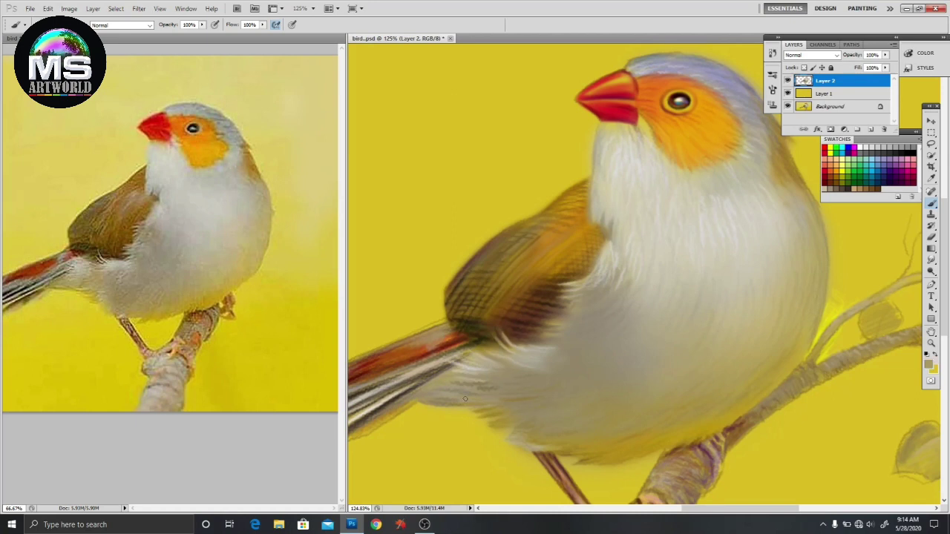
left_click_drag(526, 409, 496, 417)
key("5")
key("1")
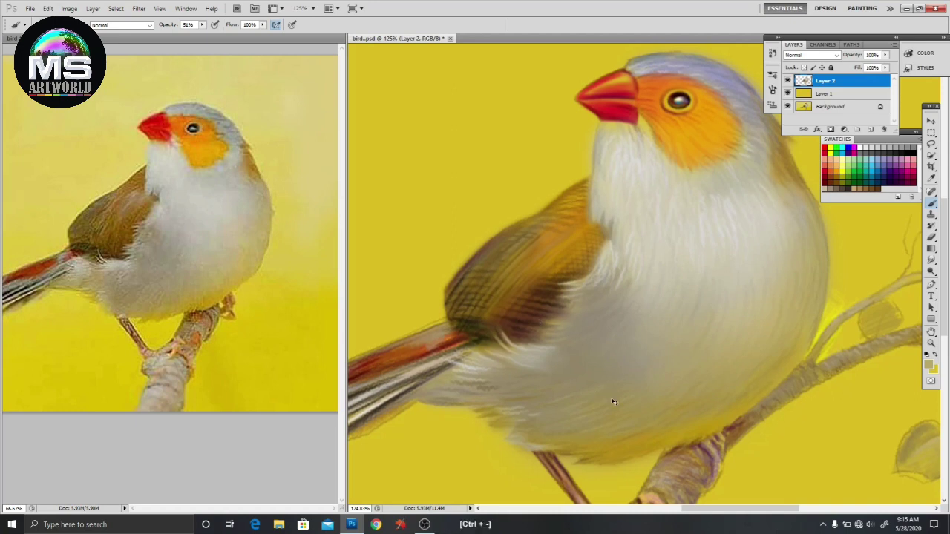
key("ctrl+minus")
key("ctrl+minus")
- Paint pale strokes on the branch base and settle on a golden brown colour
left_click(839, 186)
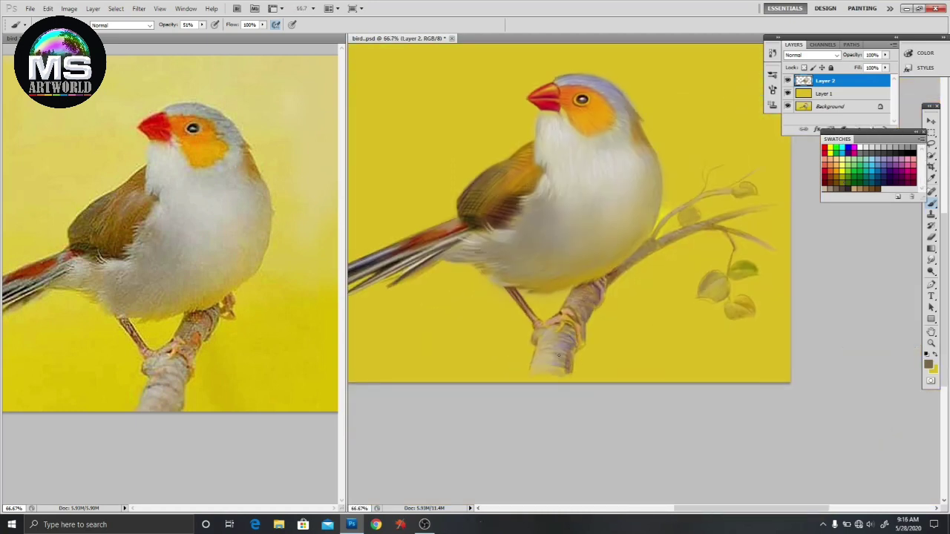
left_click_drag(539, 365, 571, 372)
left_click(556, 375, "alt")
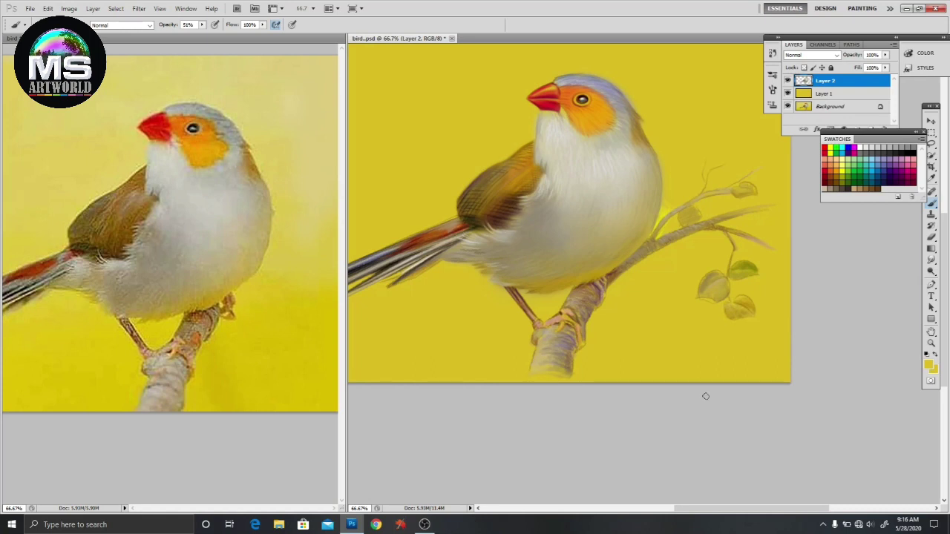
left_click_drag(798, 328, 474, 464)
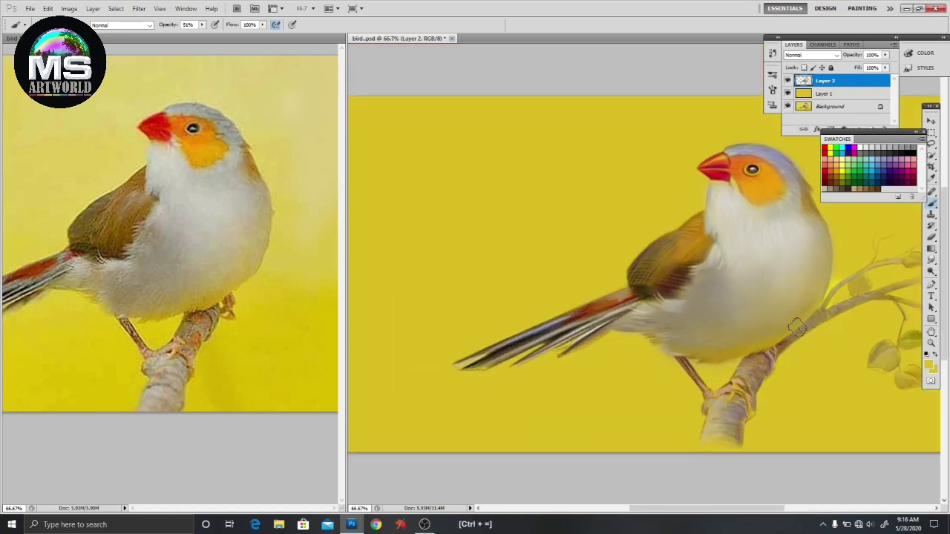
left_click(195, 218, "alt")
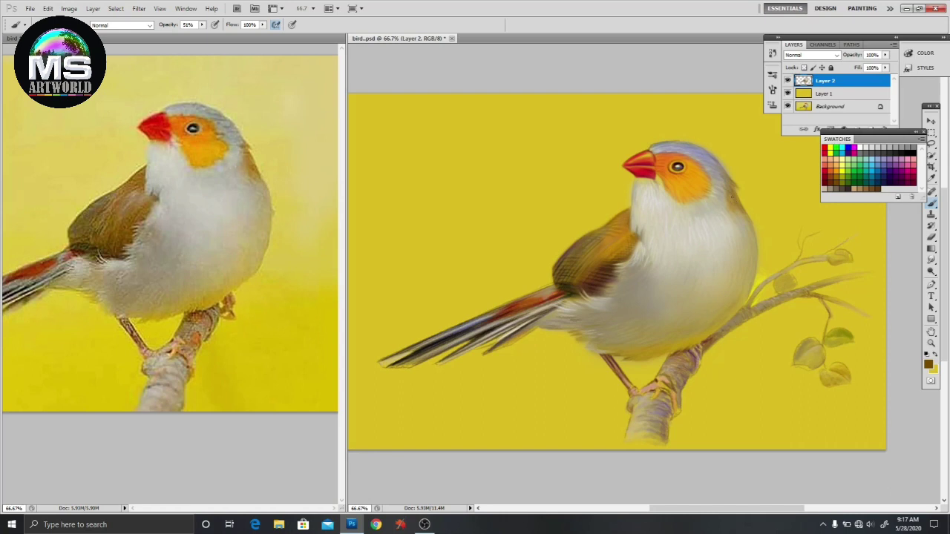
left_click(843, 170)
left_click(838, 163)
left_click(843, 171)
- Pick pink from Swatches, paint a faint stroke up the branch, and save the painting
key("ctrl+minus")
key("ctrl+plus")
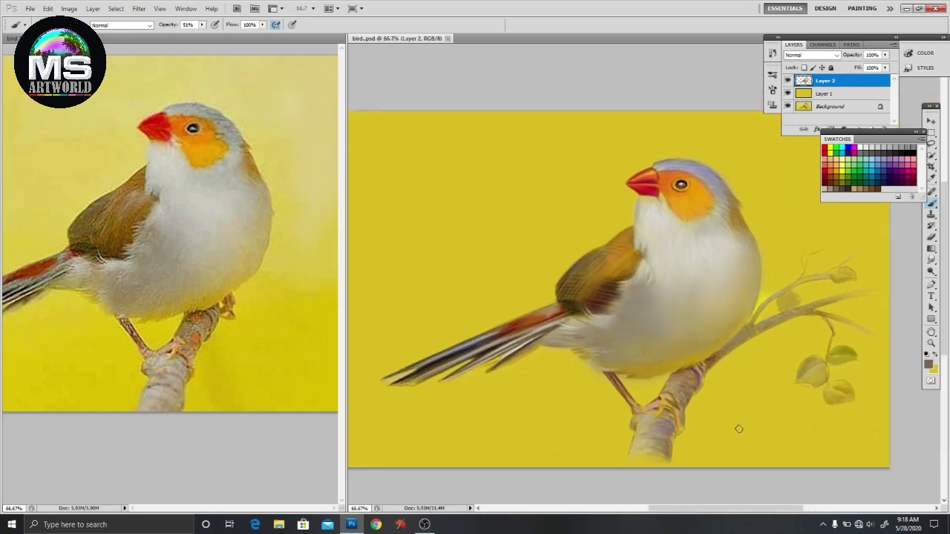
left_click(906, 160)
left_click(670, 405)
left_click_drag(748, 327, 876, 299)
key("ctrl+s")
key("e")
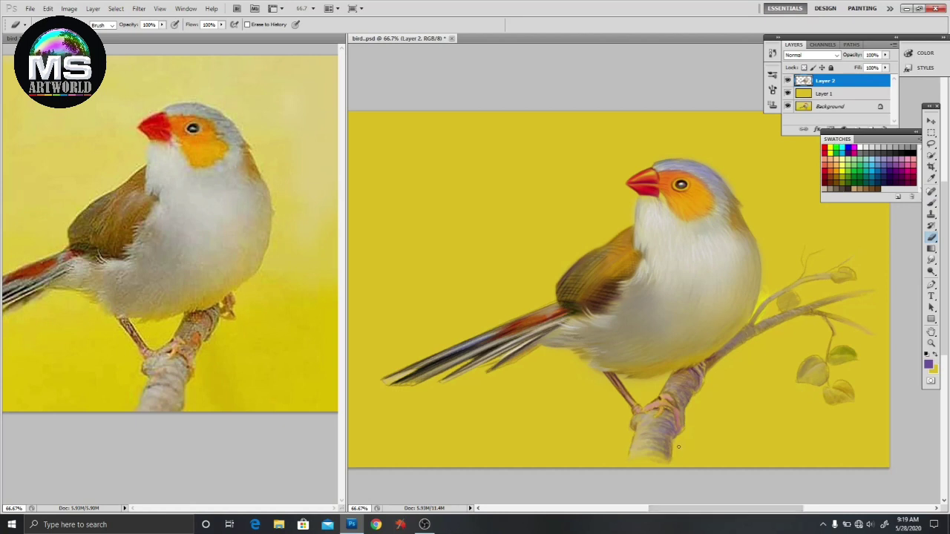
- Zoom in on the bird's body and branch and make the brush smaller
scroll(506, 320, "up", 3)
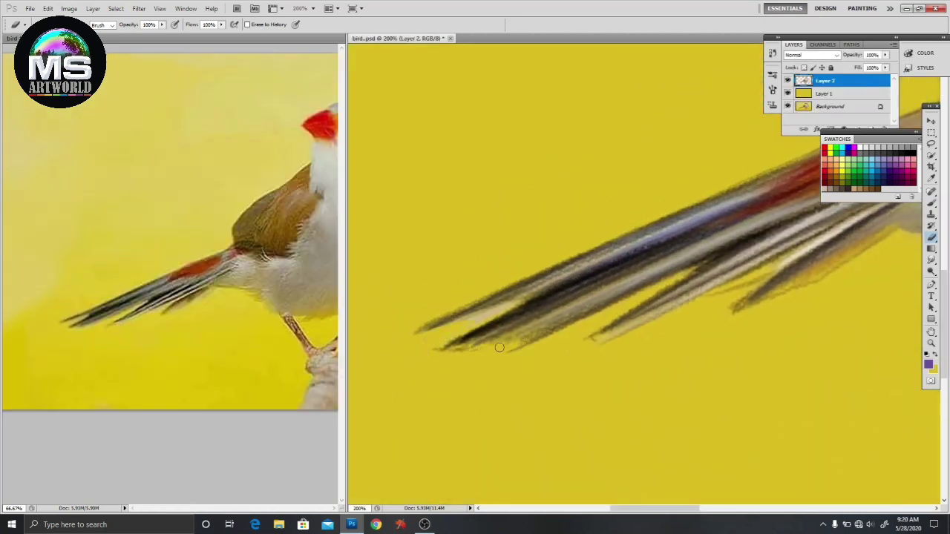
left_click_drag(502, 353, 447, 359)
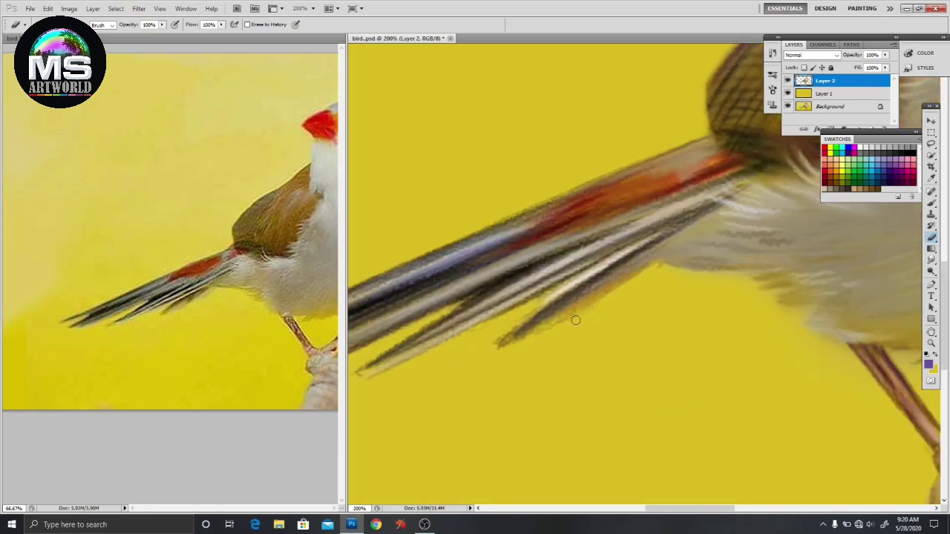
left_click_drag(643, 276, 494, 305)
key("z")
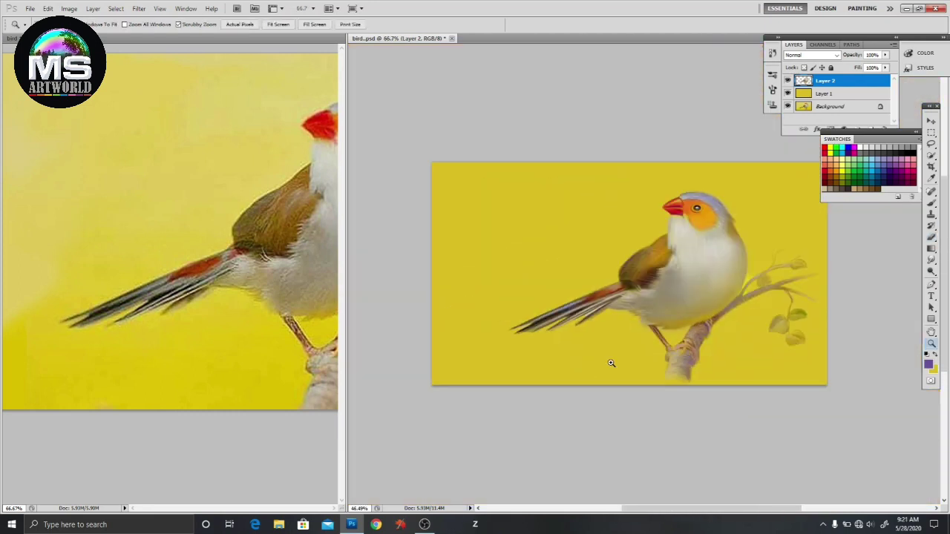
left_click_drag(599, 335, 702, 389)
key("b")
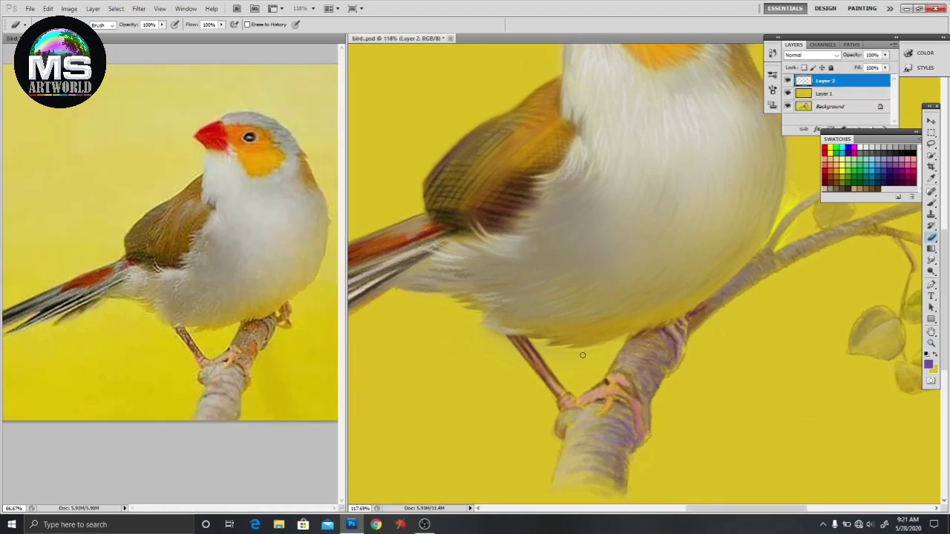
key("ctrl+0")
key("ctrl+1")
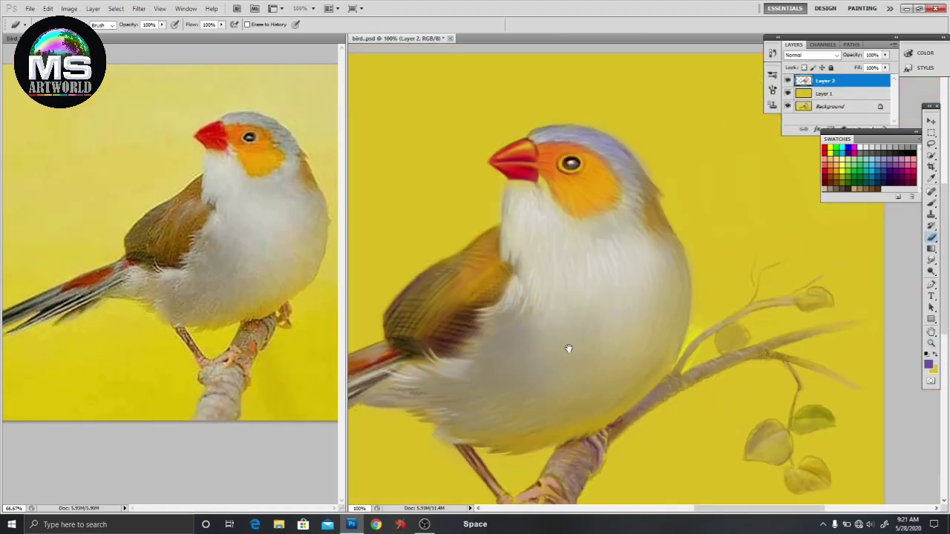
key("bracketleft")
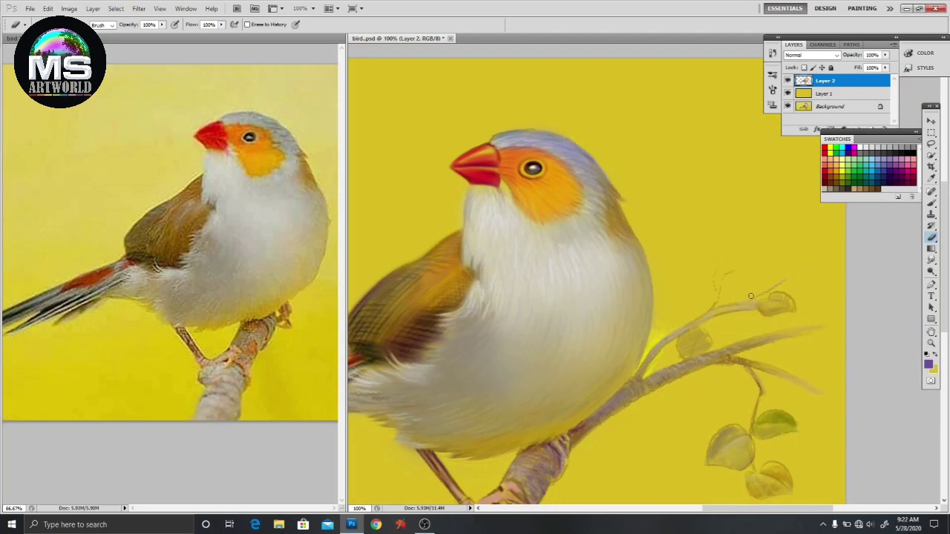
- Erase hatch lines over the thin twig strands and the leaves right of the branch
left_click_drag(749, 349, 786, 335)
mouse_move(712, 363)
left_mouse_down()
mouse_move(771, 362)
mouse_move(765, 386)
left_mouse_up()
mouse_move(779, 473)
left_mouse_down()
mouse_move(748, 493)
mouse_move(754, 499)
left_mouse_up()
left_click_drag(764, 439, 792, 414)
left_click_drag(794, 296, 752, 307)
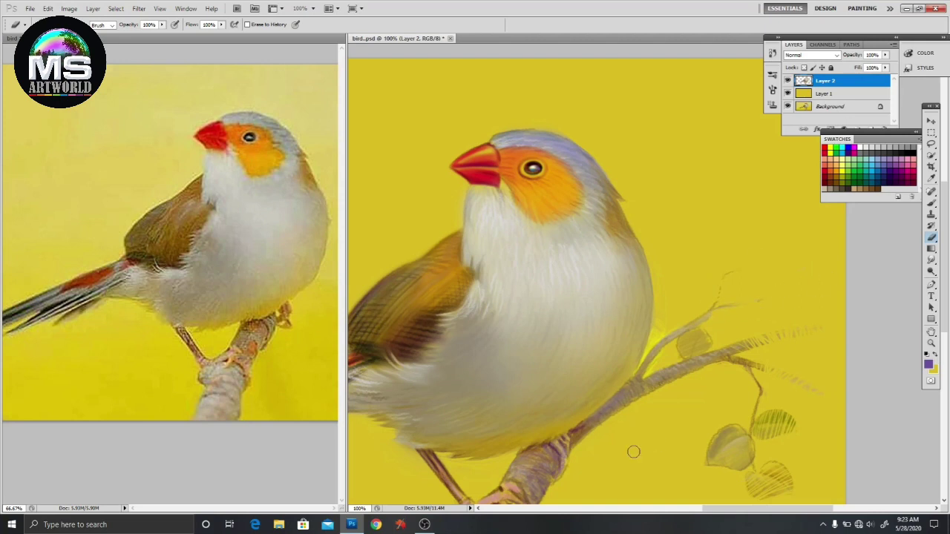
left_click_drag(633, 451, 834, 377)
key("r")
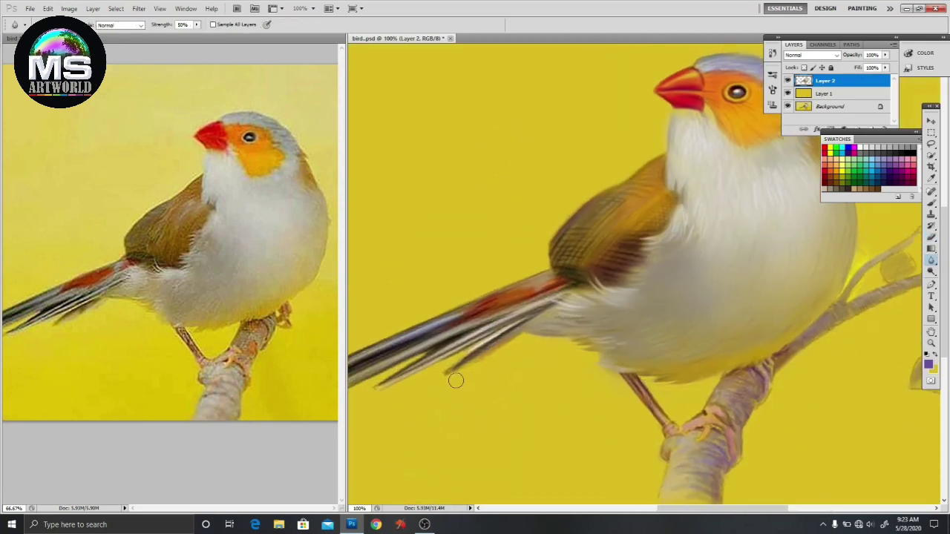
- Erase the faint leaf beside the branch and pick a yellow-green paint colour
left_click_drag(555, 410, 703, 425)
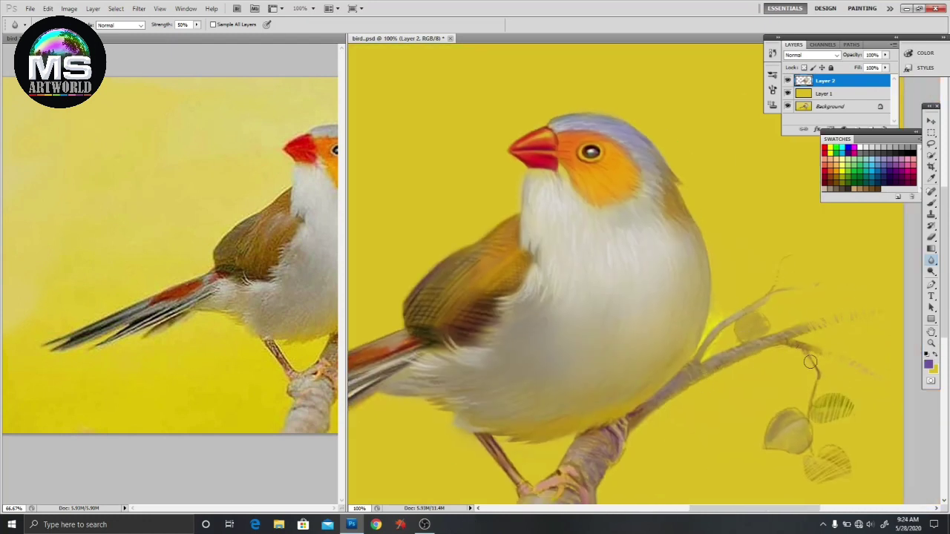
key("e")
left_click_drag(764, 323, 729, 344)
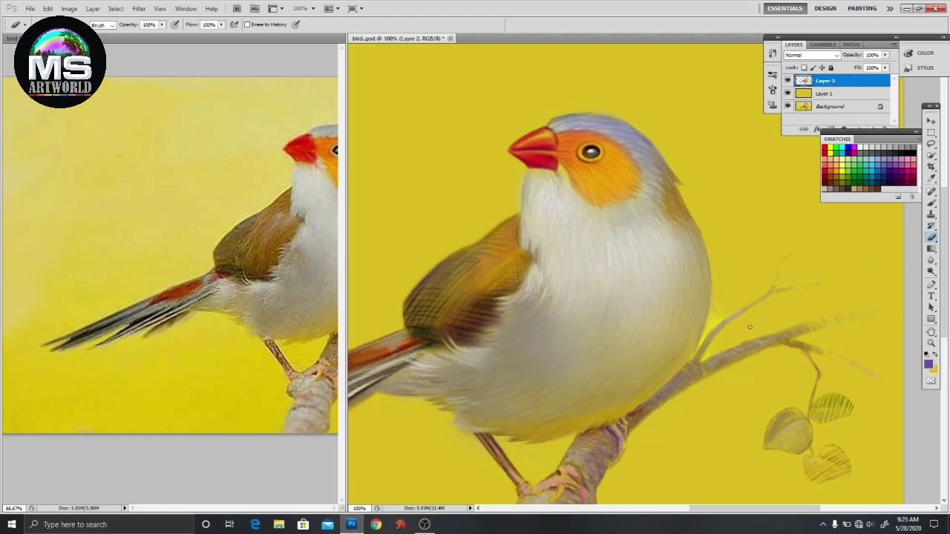
key("b")
left_click(772, 429, "alt")
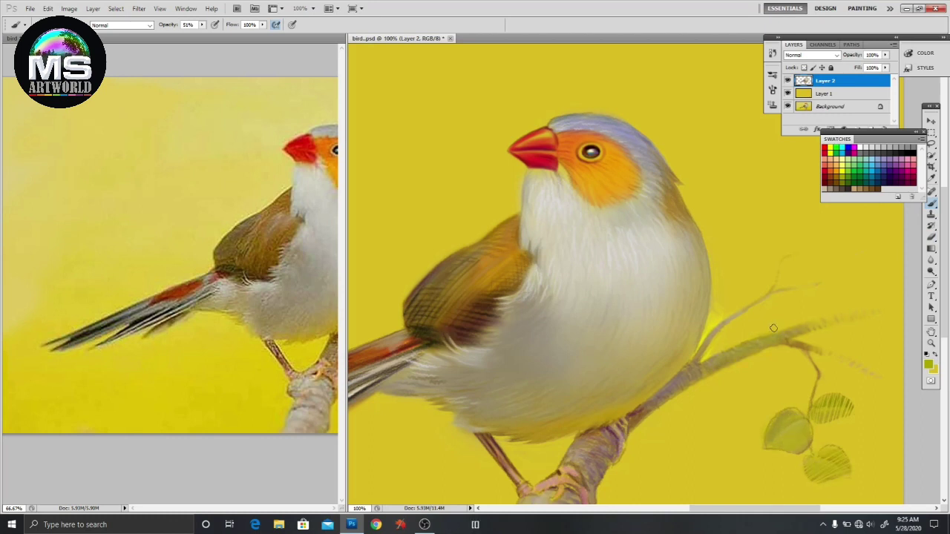
- Darken the lower leaves, their stem and the branch below the belly with brown strokes
scroll(730, 352, "down", 3)
scroll(663, 322, "down", 5)
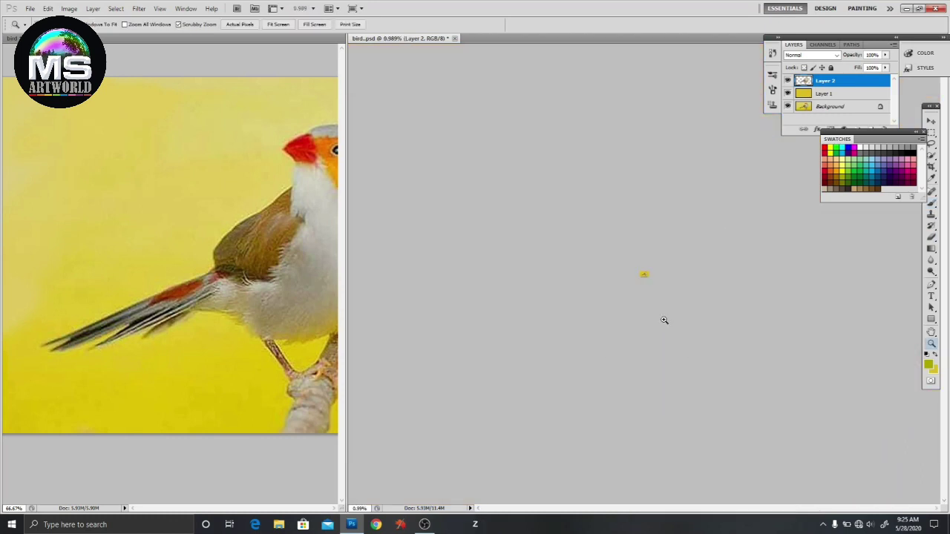
scroll(645, 401, "up", 4)
scroll(760, 392, "up", 4)
scroll(782, 423, "up", 2)
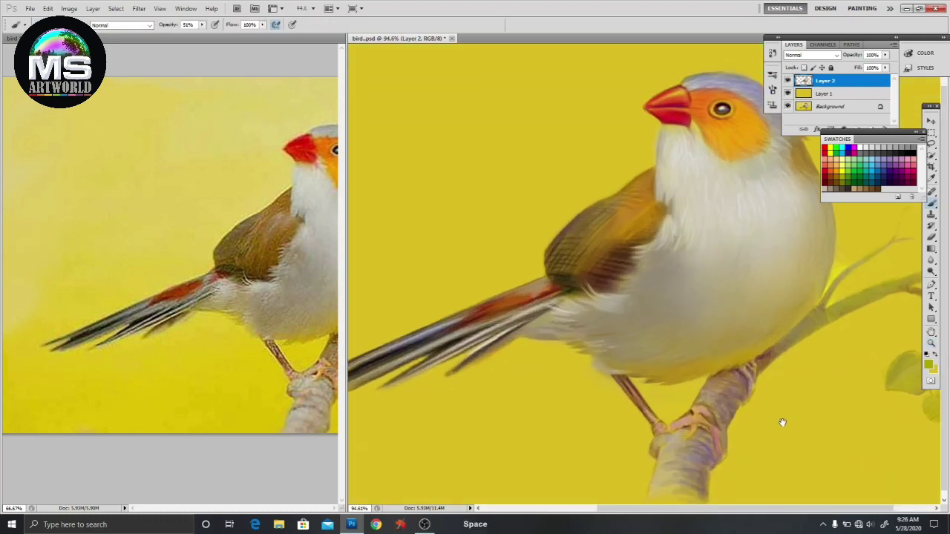
key("e")
key("b")
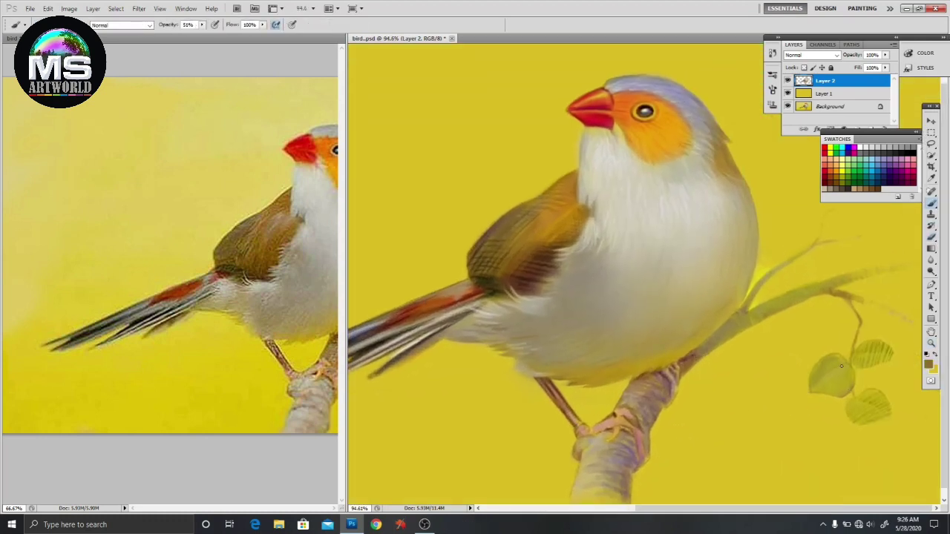
scroll(819, 389, "up", 2)
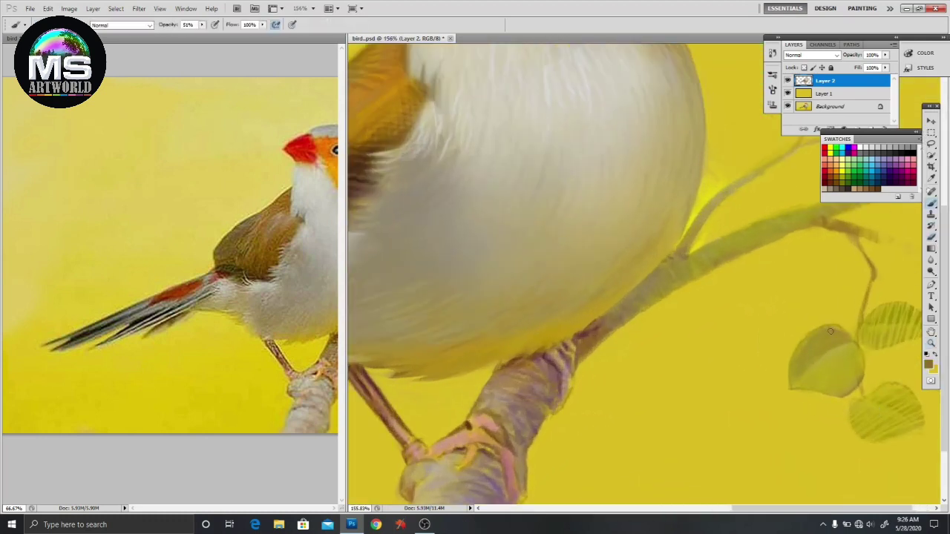
left_click_drag(866, 401, 909, 415)
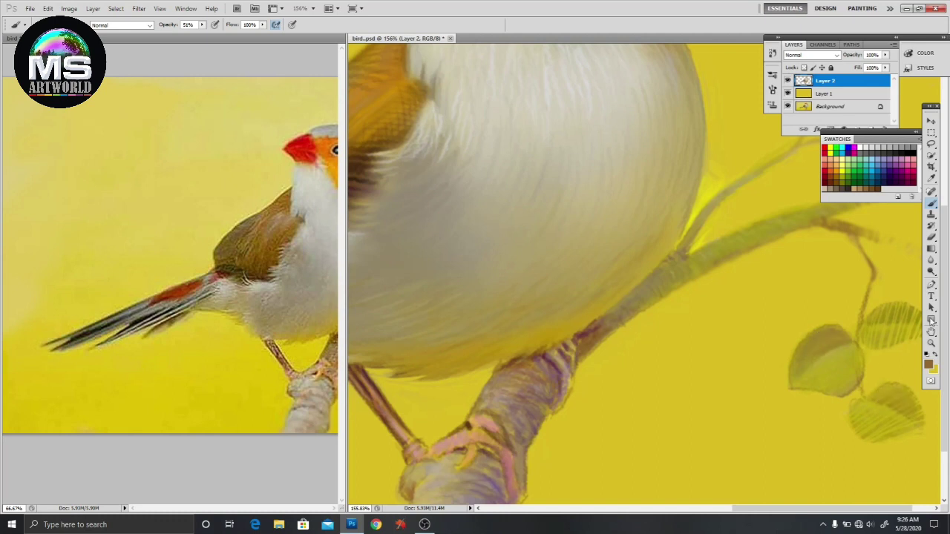
left_click(841, 333, "alt")
left_click_drag(859, 334, 862, 245)
left_click_drag(861, 393, 901, 389)
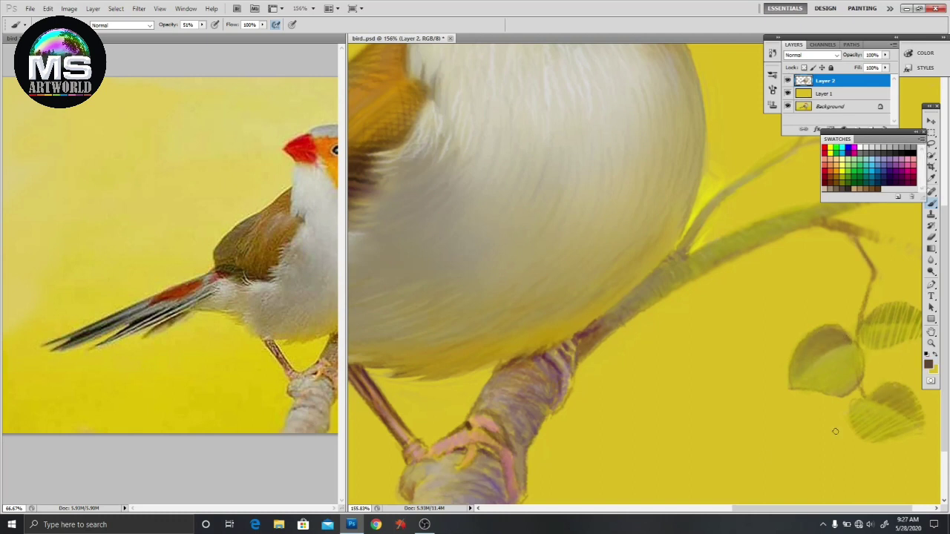
left_click_drag(575, 342, 570, 368)
- Hand-letter the artist's signature and the year '20' in dark paint below the tail
key("ctrl+minus")
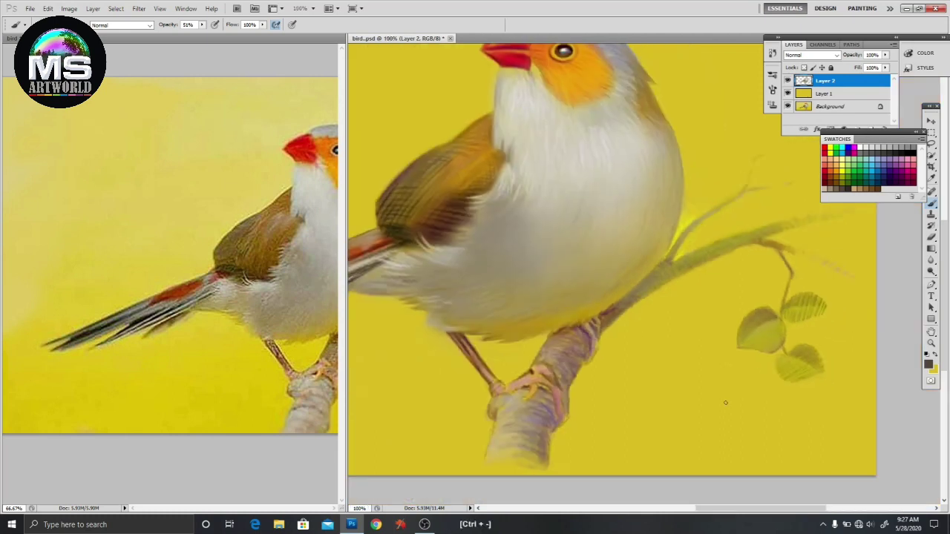
key("ctrl+minus")
key("ctrl+minus")
key("0")
mouse_move(571, 427)
left_mouse_down()
mouse_move(503, 419)
mouse_move(554, 361)
mouse_move(621, 314)
mouse_move(710, 360)
mouse_move(693, 373)
left_mouse_up()
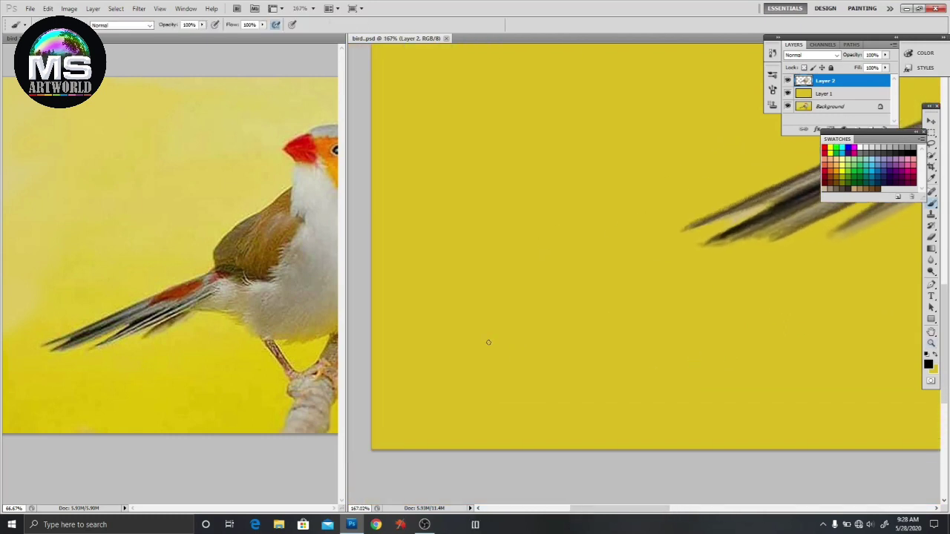
left_click(928, 363)
key("Return")
left_click_drag(476, 357, 531, 331)
left_click_drag(547, 360, 660, 326)
mouse_move(644, 298)
left_mouse_down()
mouse_move(704, 355)
mouse_move(716, 380)
left_mouse_up()
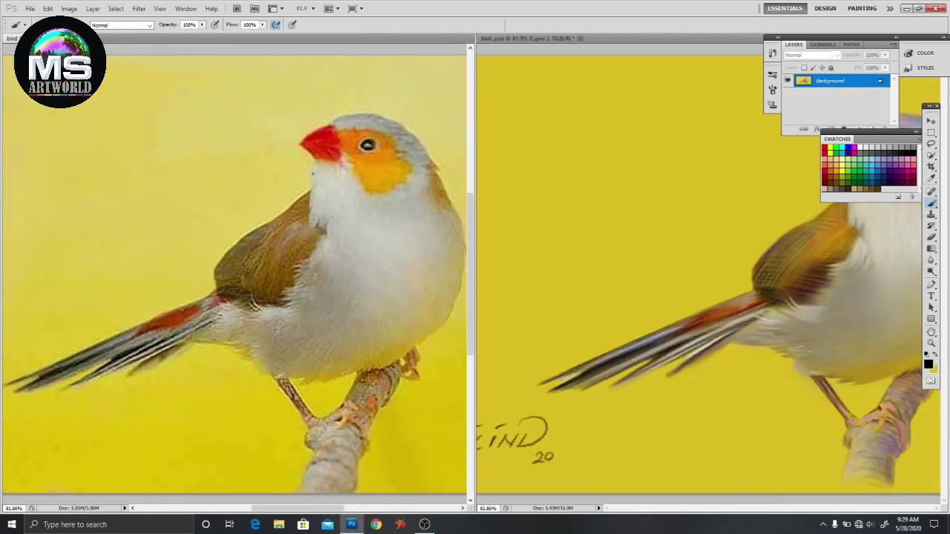
- Arrange the reference photo and painting 2-up vertically, zooming the painting out to fit
left_click(327, 8)
left_click(358, 23)
key("ctrl+minus")
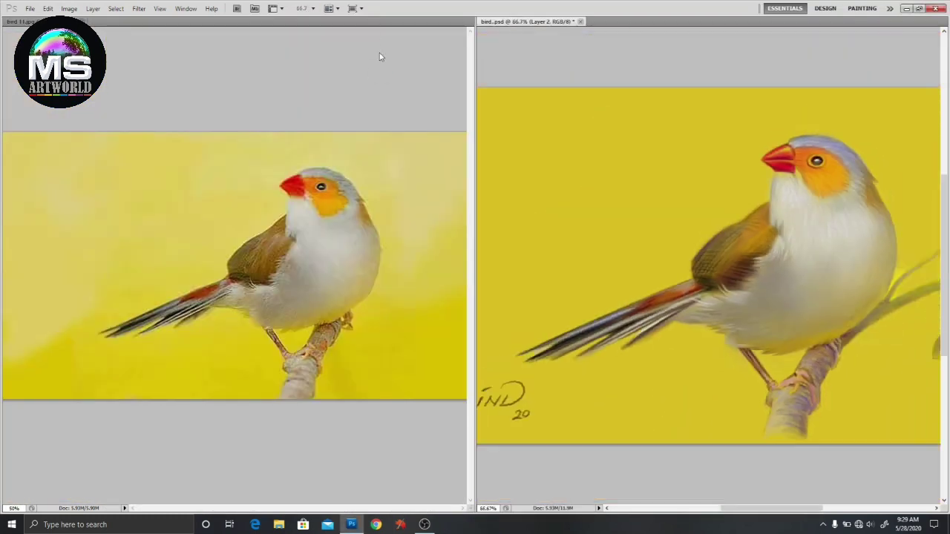
key("ctrl+minus")
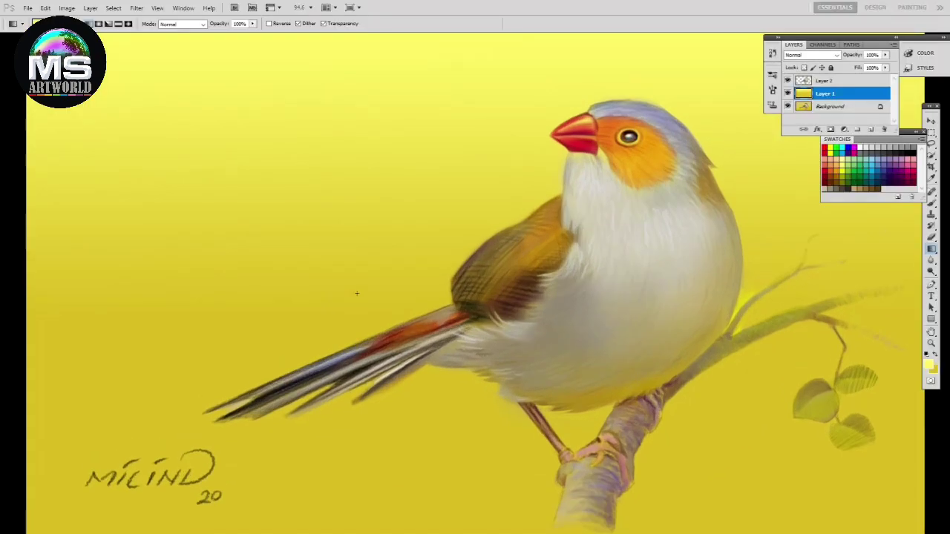
- Apply a pale-to-deep yellow gradient to the background, then select Layers 2 and 3
left_click(81, 23)
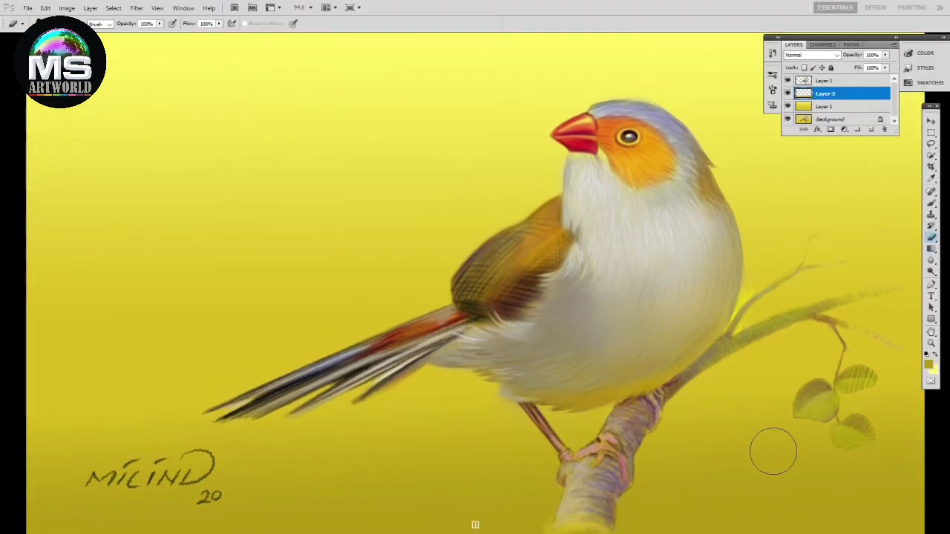
left_click(838, 80)
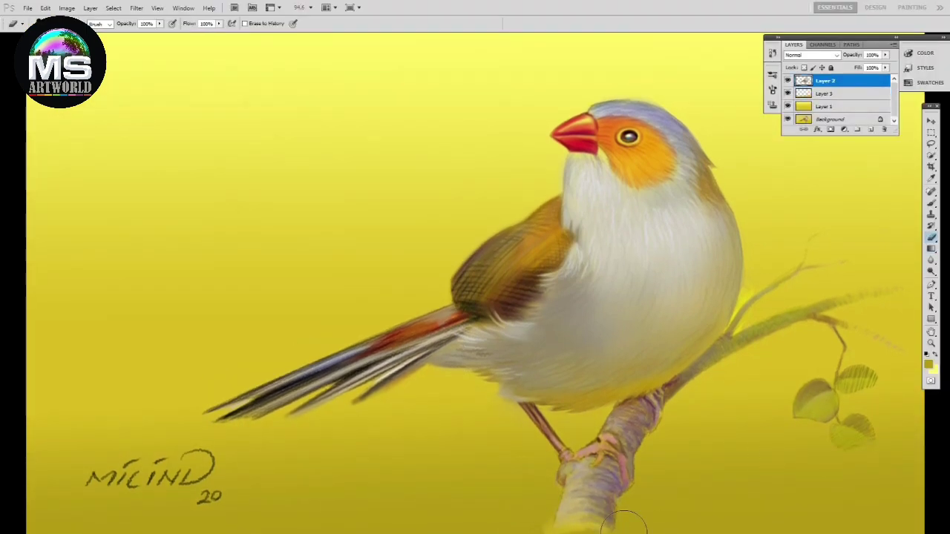
key("alt+bracketleft")
left_click(30, 23)
key("Escape")
right_click(293, 61)
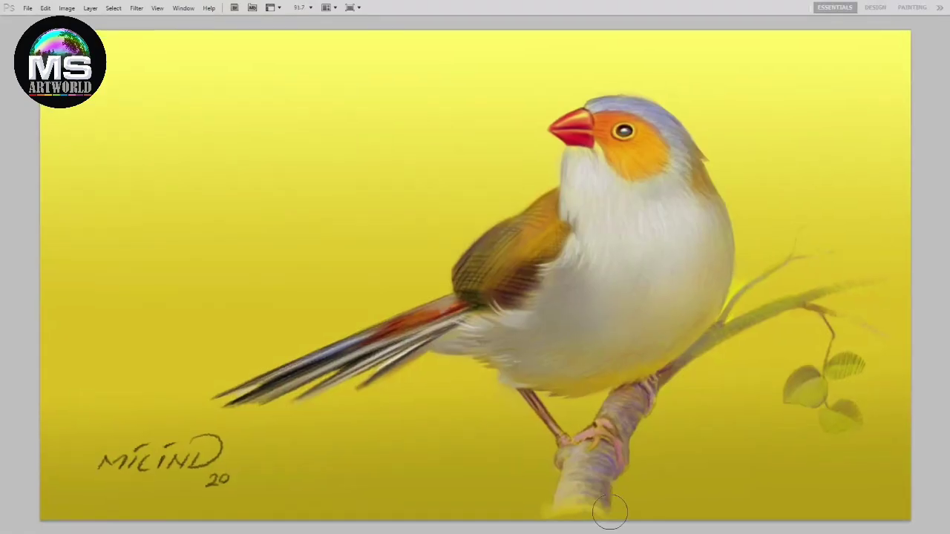